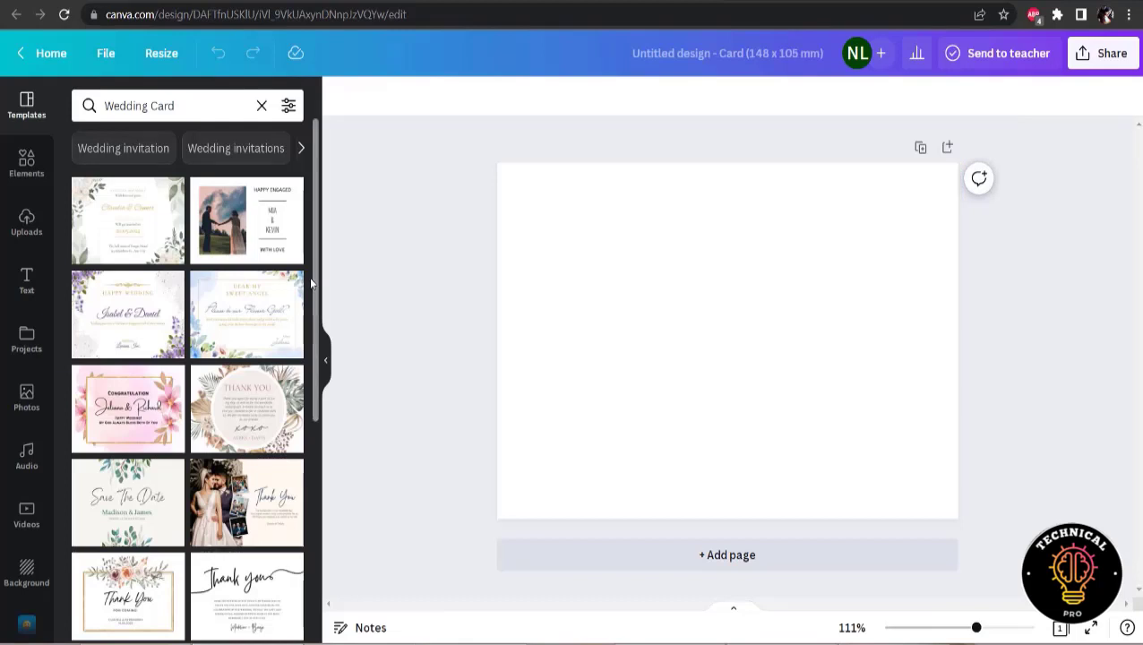
Apply the illustrated Hartono & Martini template from the 'Indian wedding invitation' template results.
drag(311, 283, 333, 333)
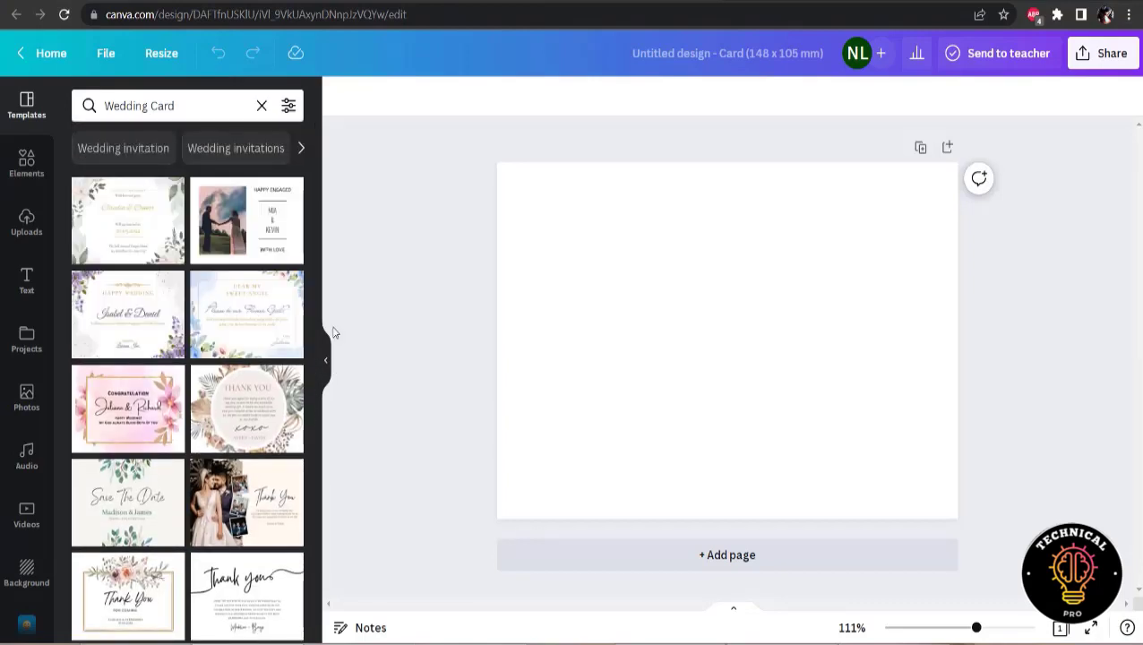
click(302, 149)
click(301, 150)
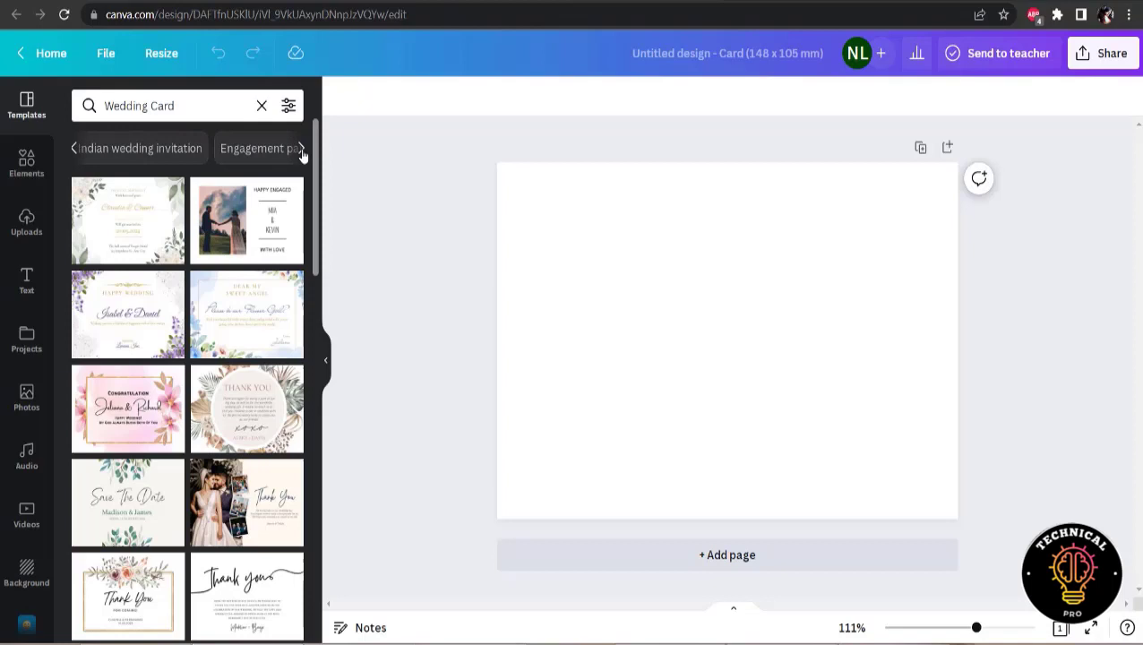
click(161, 153)
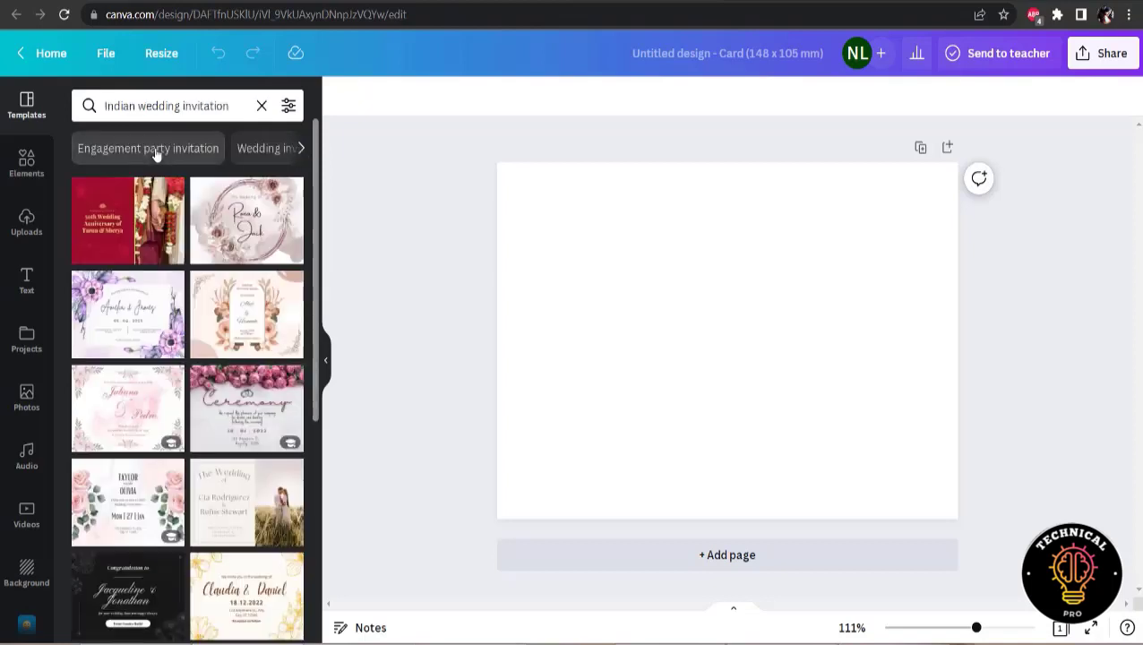
drag(315, 269, 314, 401)
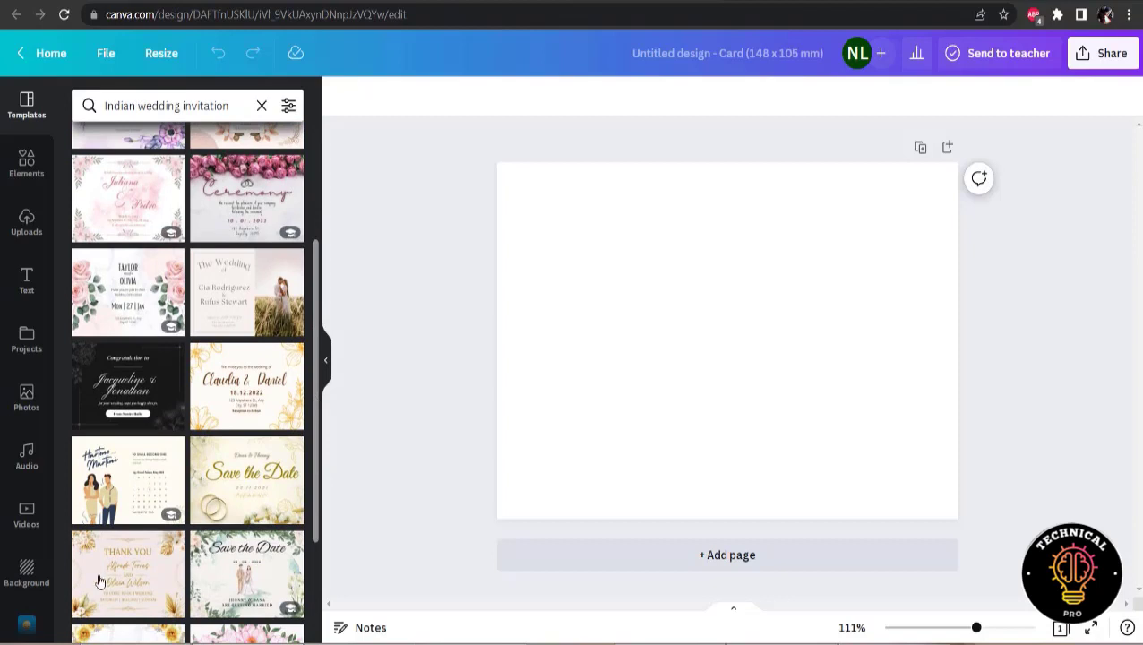
click(97, 492)
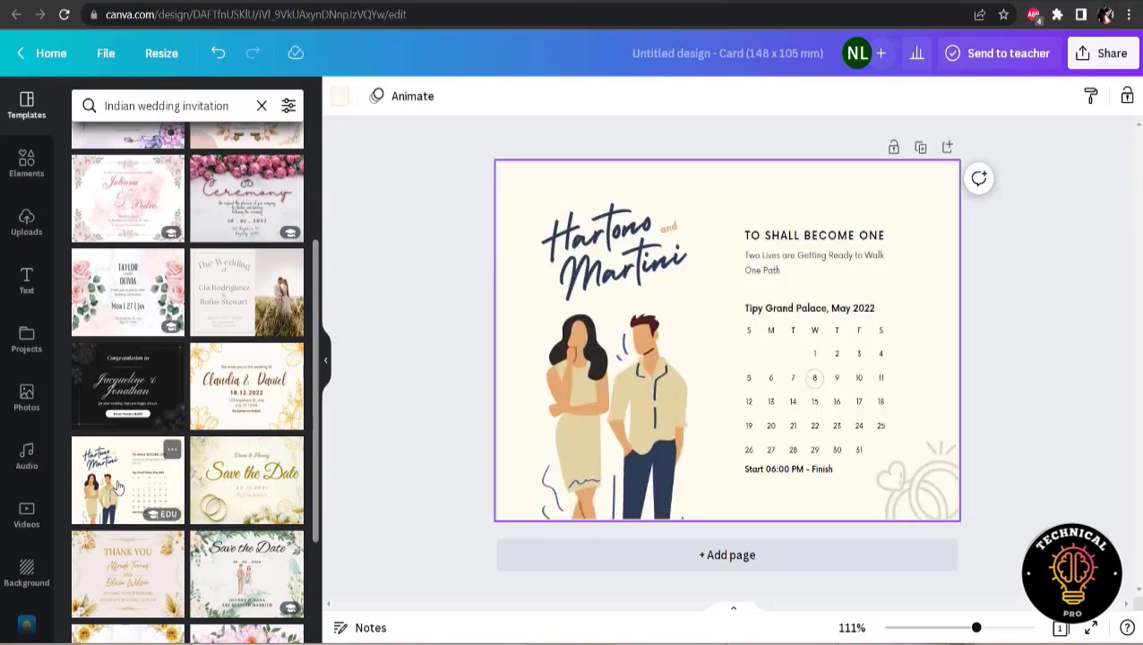
Delete the man and woman illustrations from the card.
click(636, 426)
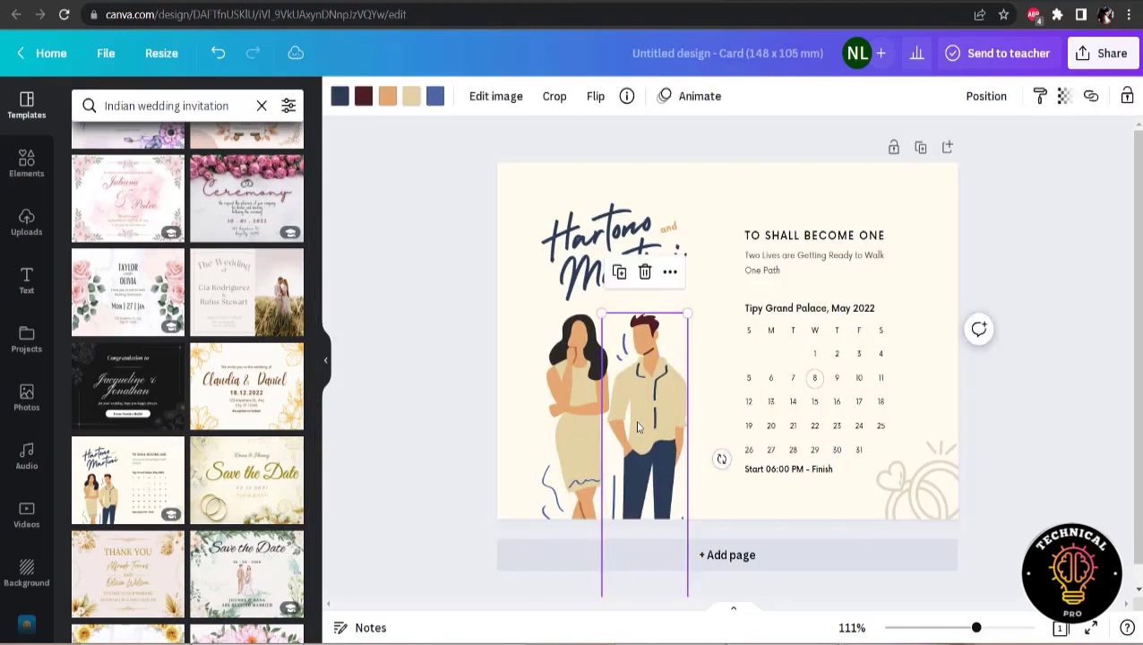
key(Delete)
click(578, 408)
key(Delete)
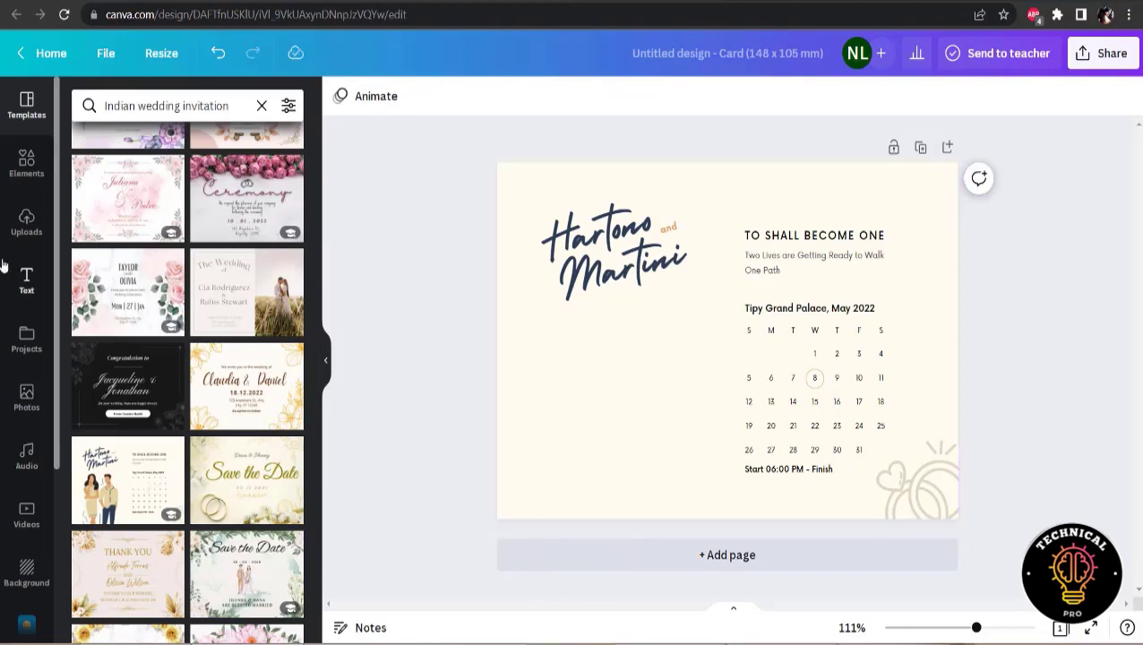
Add the first 'bride' element result and enlarge it at the card's lower left.
click(26, 163)
click(160, 101)
text(bride)
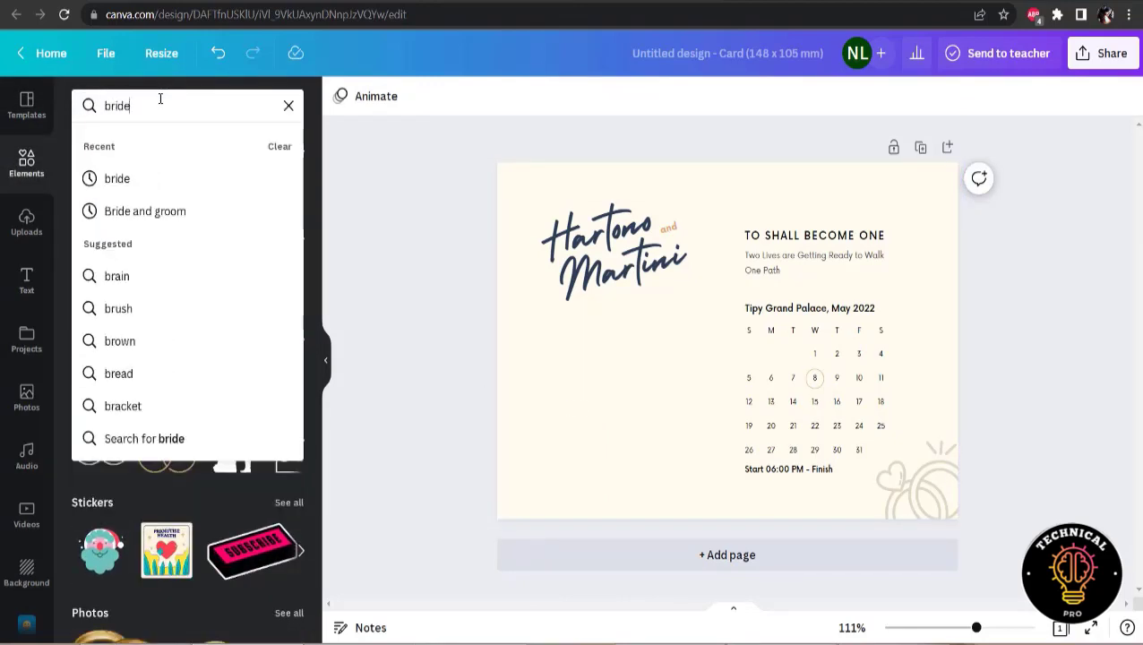
key(Return)
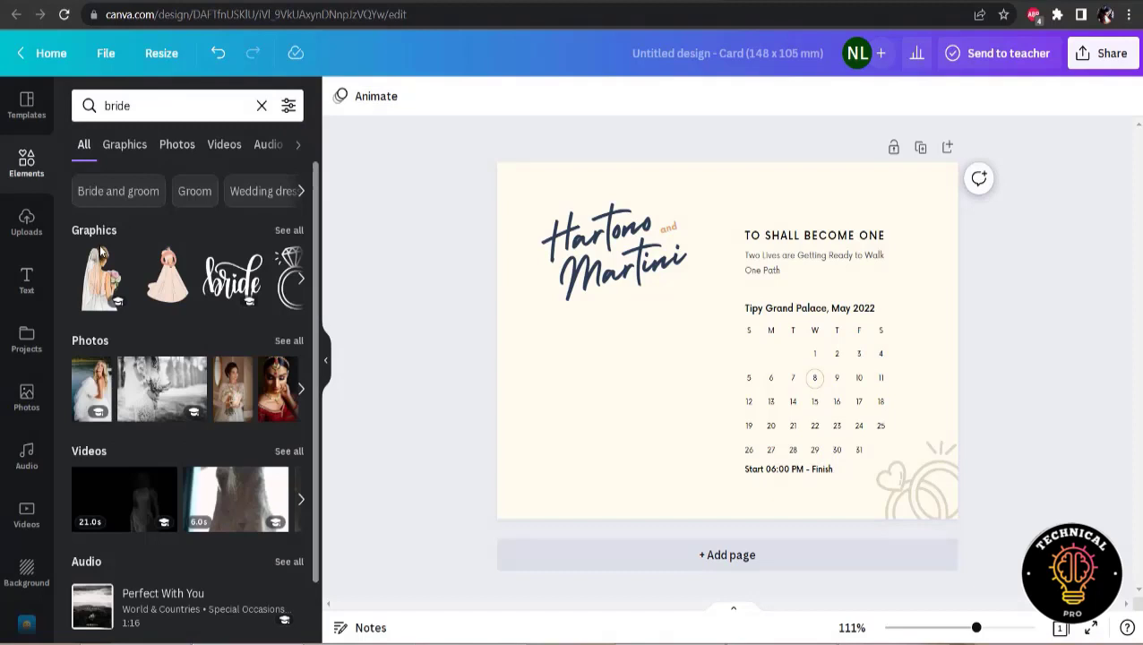
click(98, 281)
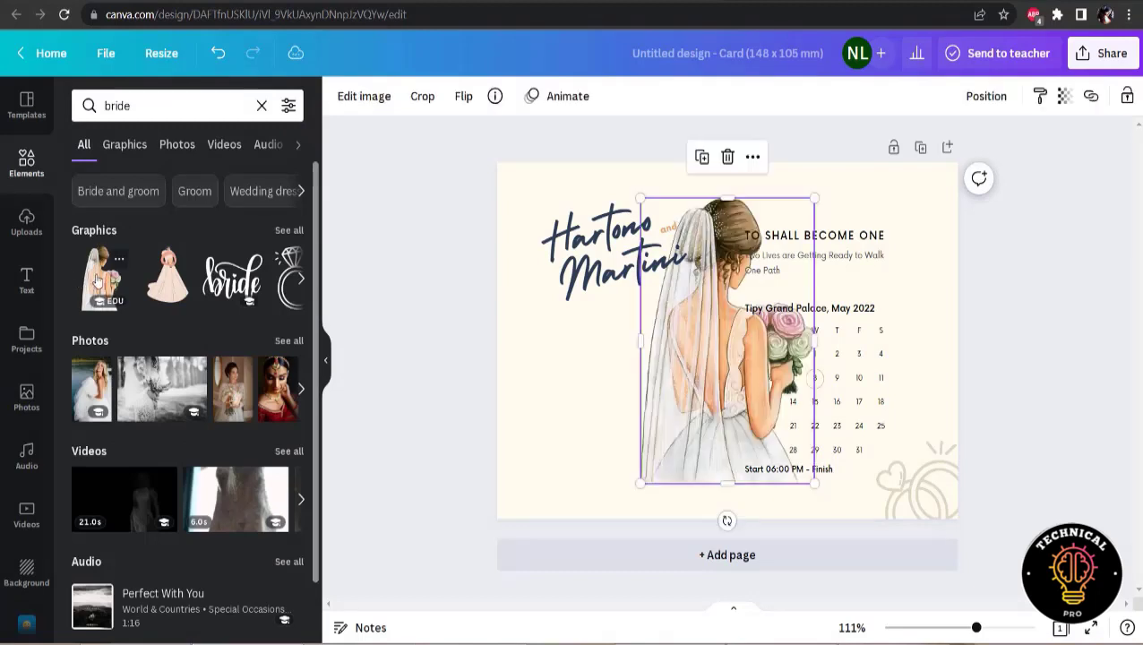
drag(744, 304, 572, 421)
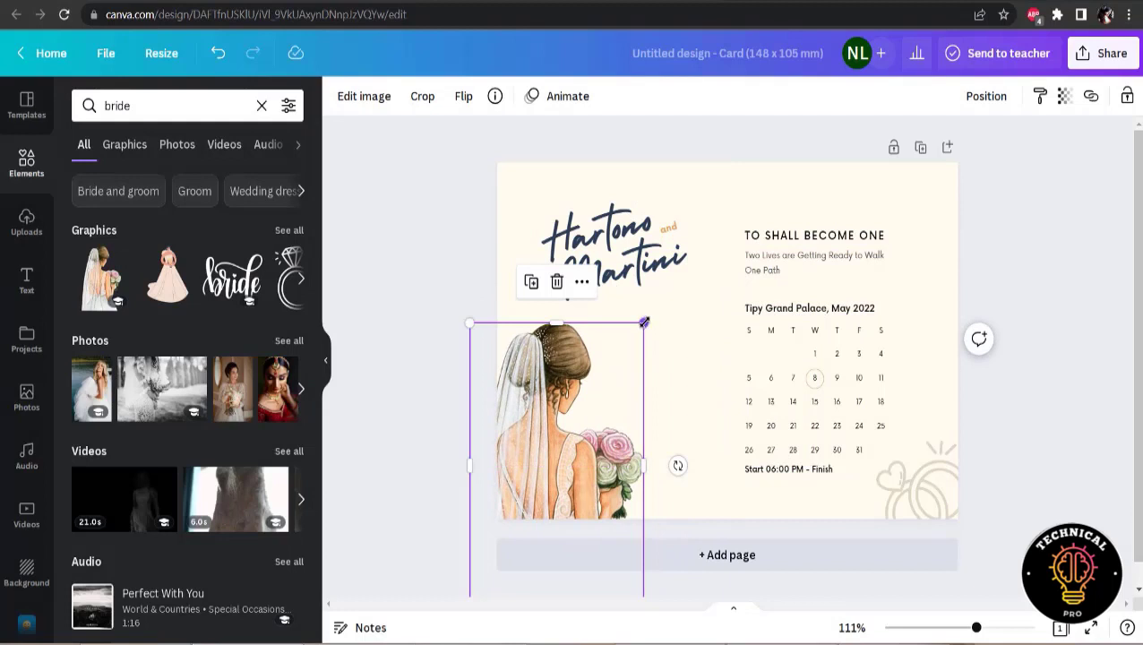
drag(644, 322, 646, 316)
drag(580, 387, 576, 380)
click(424, 370)
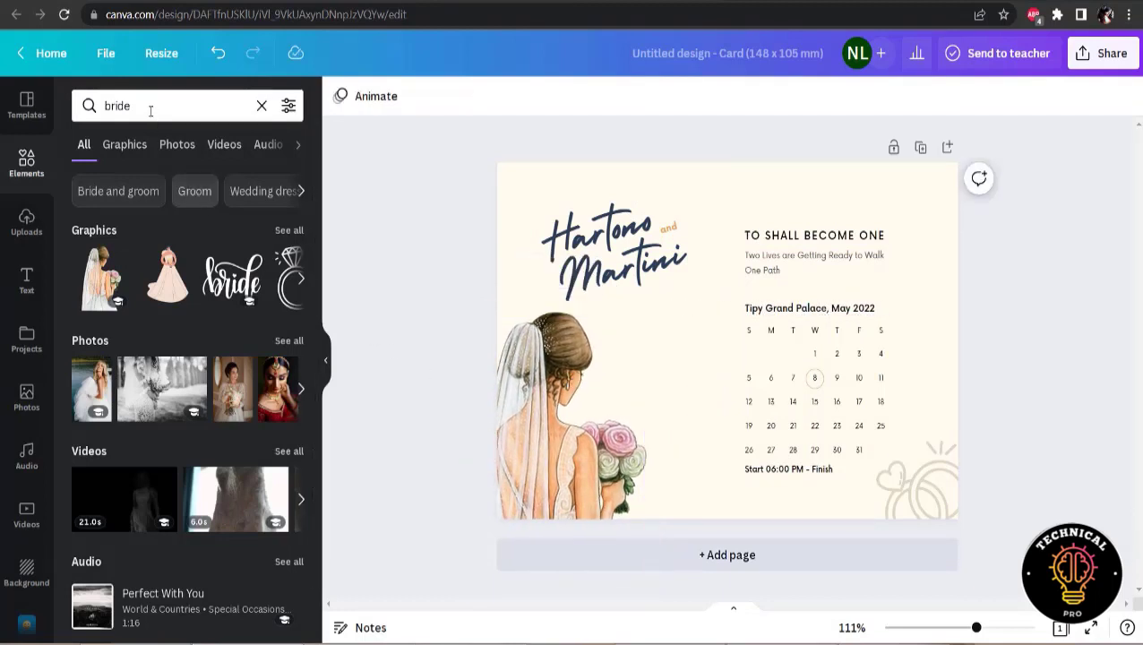
Add the black-suited groom graphic from a 'groom' search and enlarge it beside the bride.
text(groom)
key(Return)
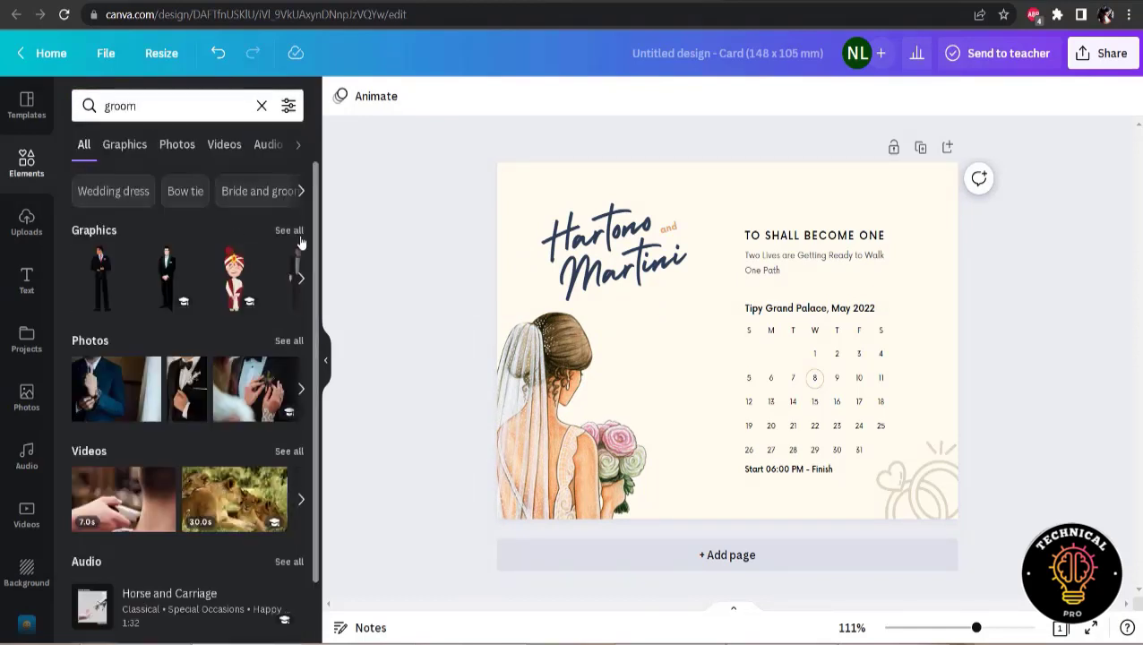
click(299, 237)
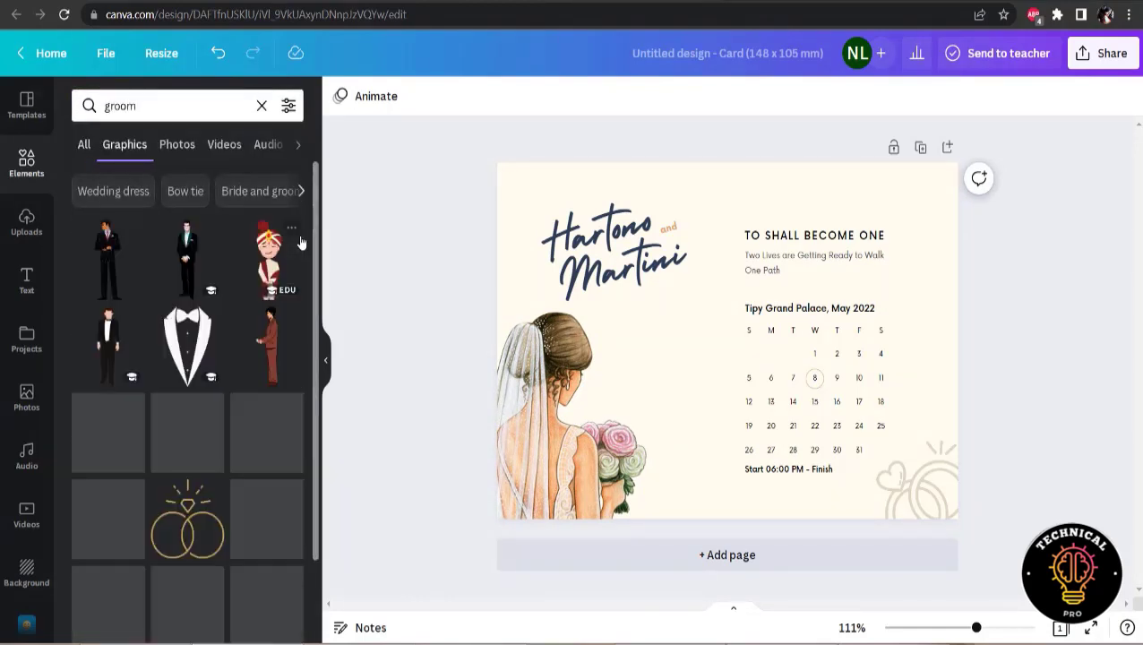
click(172, 258)
drag(736, 321, 655, 410)
mouse_move(662, 360)
mouse_down()
mouse_move(674, 326)
mouse_move(644, 367)
mouse_up()
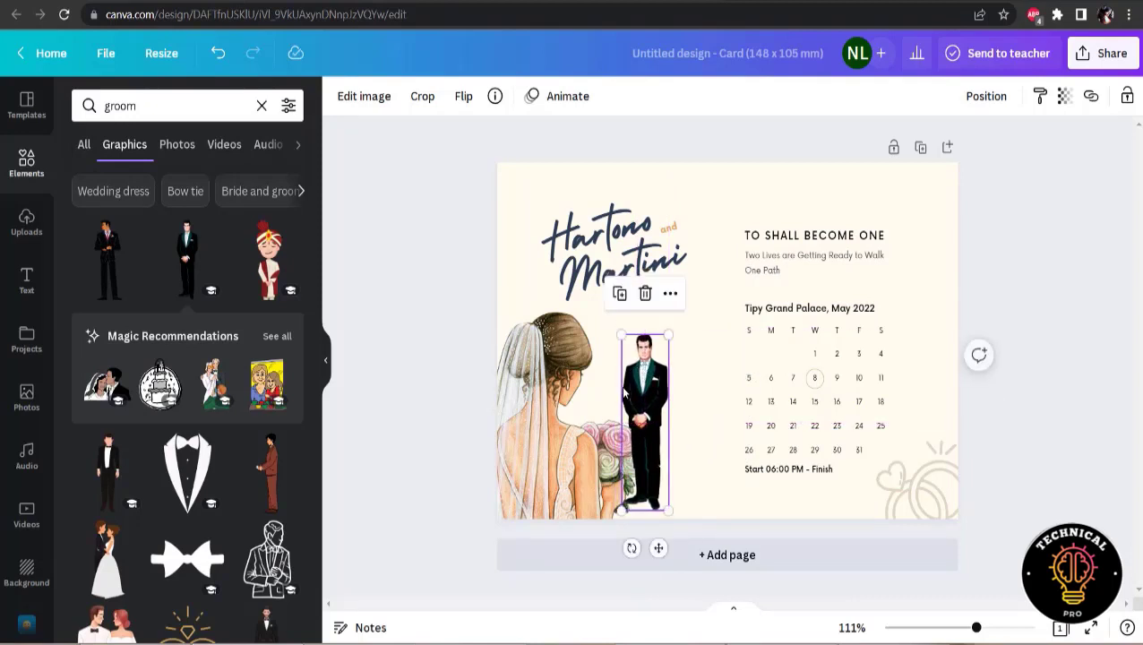
Bring the bride forward so she is layered in front of the groom.
click(587, 475)
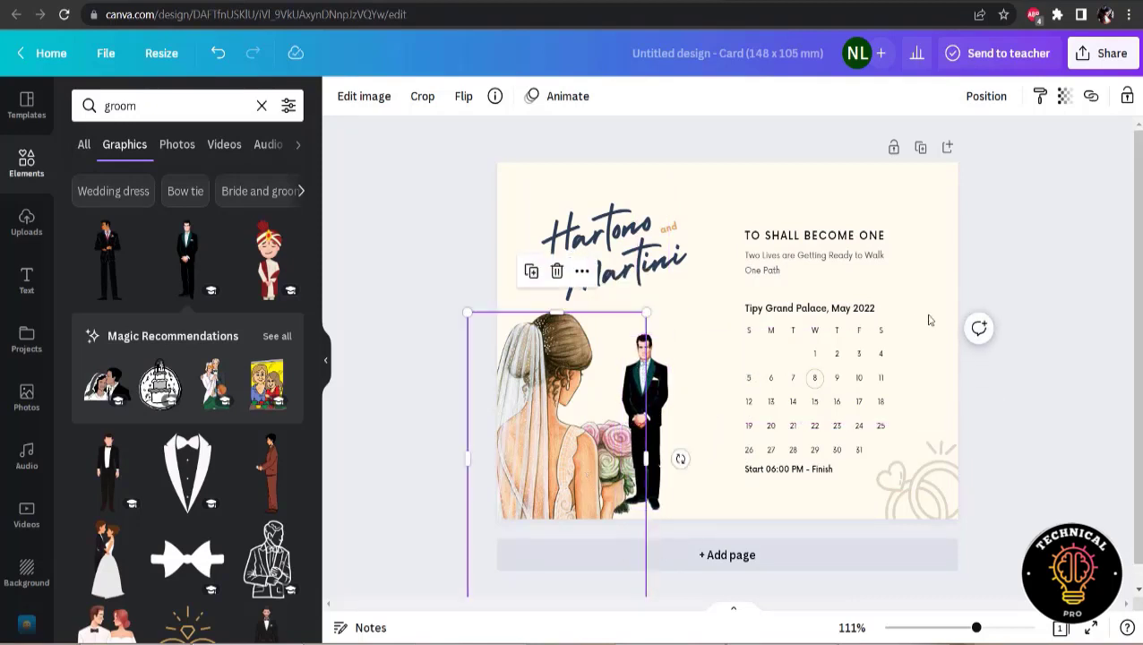
click(983, 98)
click(794, 156)
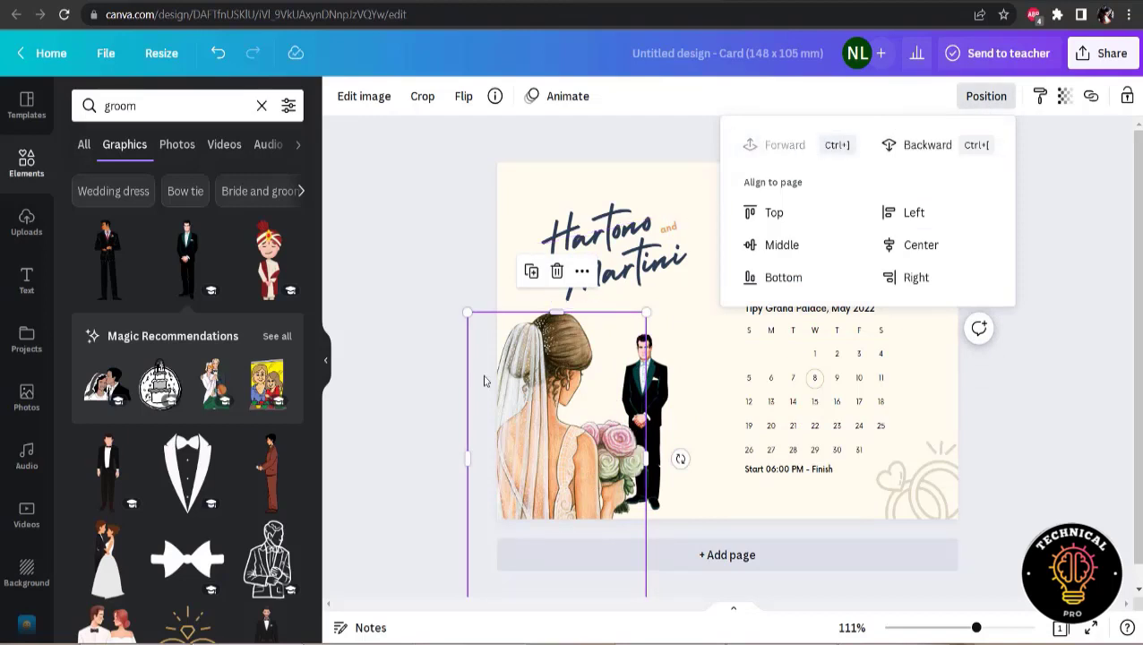
click(425, 398)
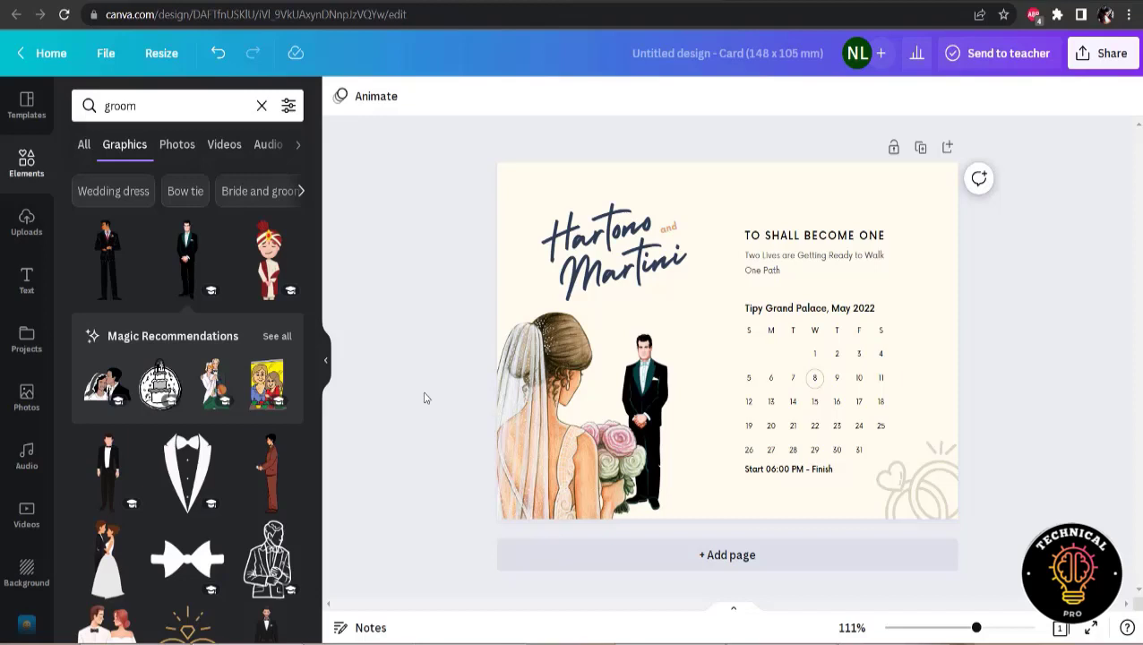
Straighten the name text to about -3° and set it in MB Lateefi Regular.
click(609, 255)
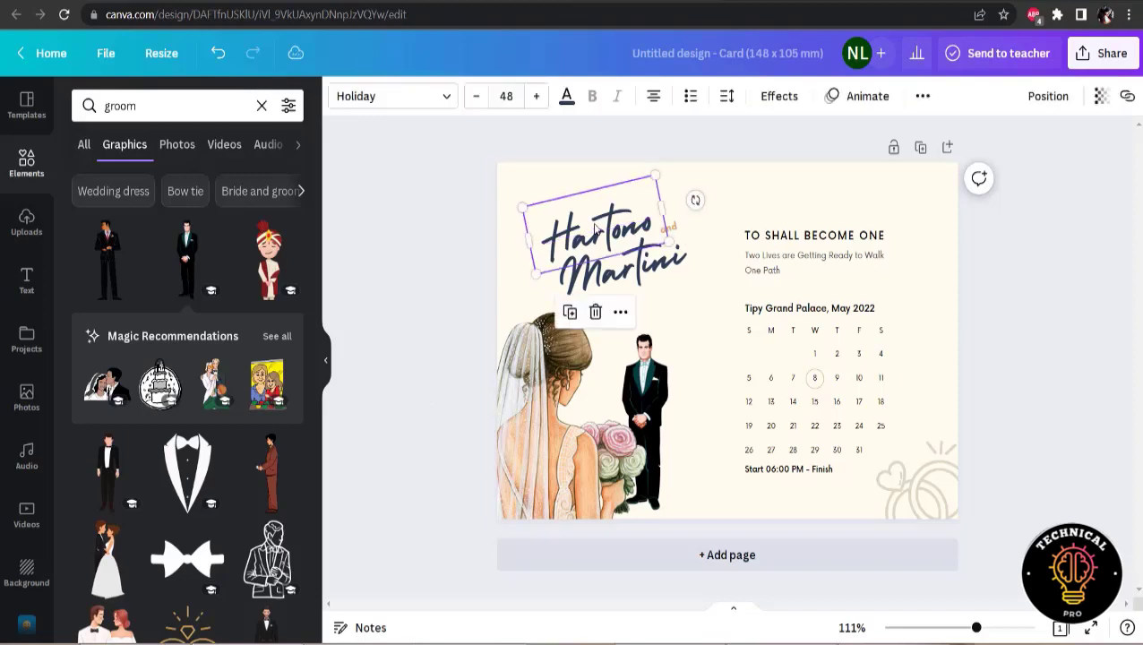
drag(694, 199, 707, 224)
click(445, 100)
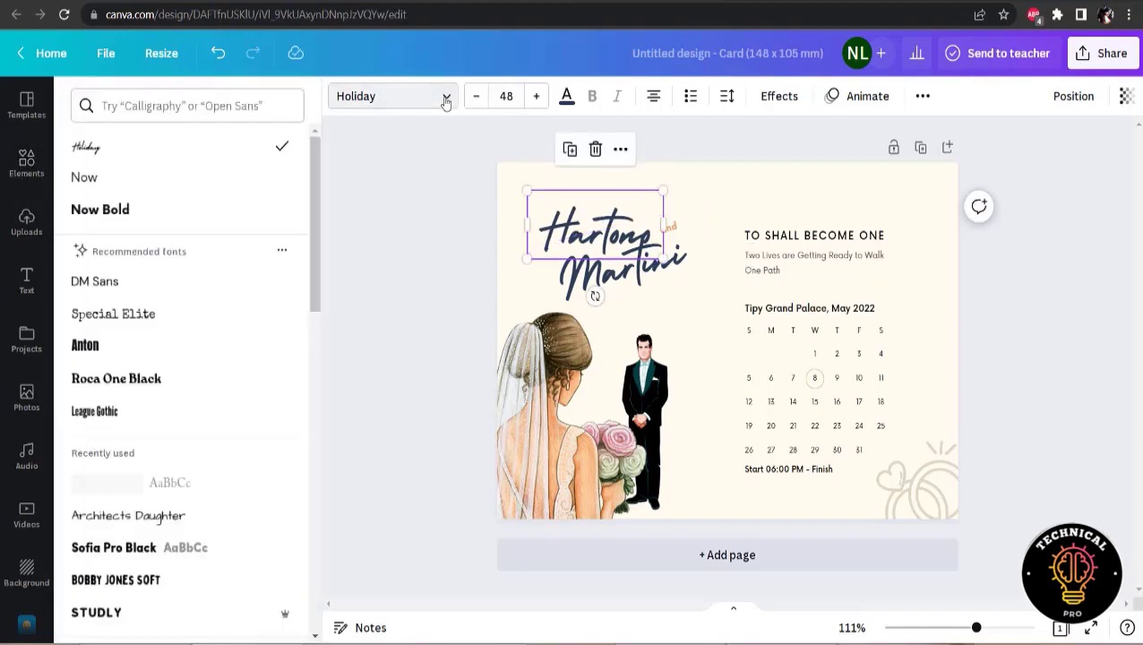
drag(316, 191, 312, 337)
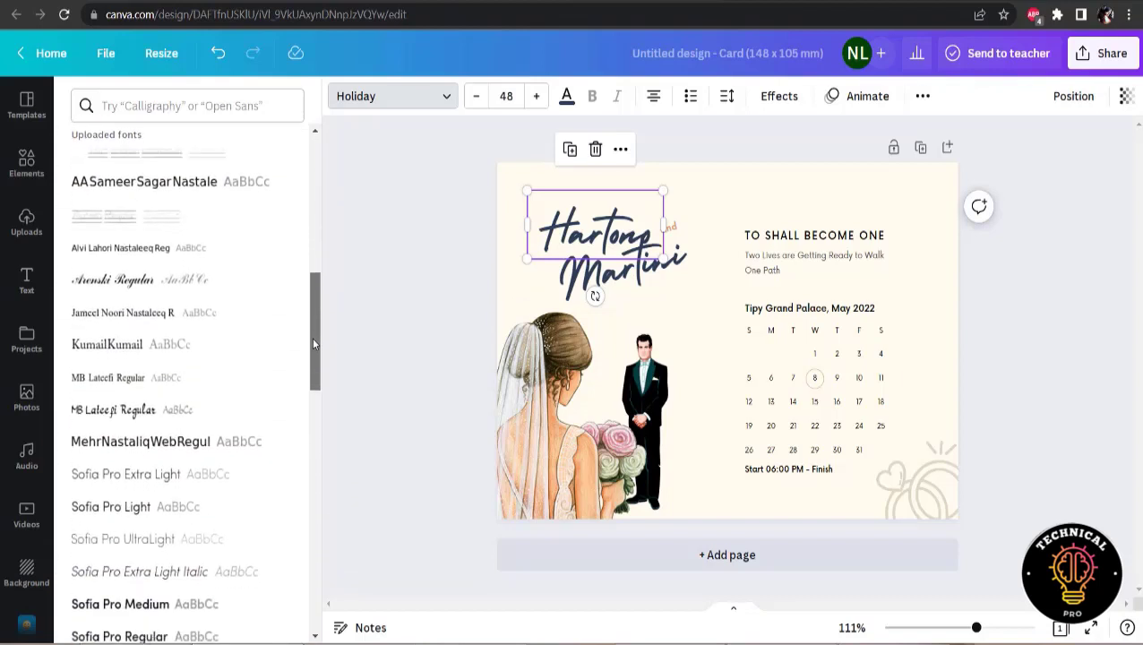
click(123, 412)
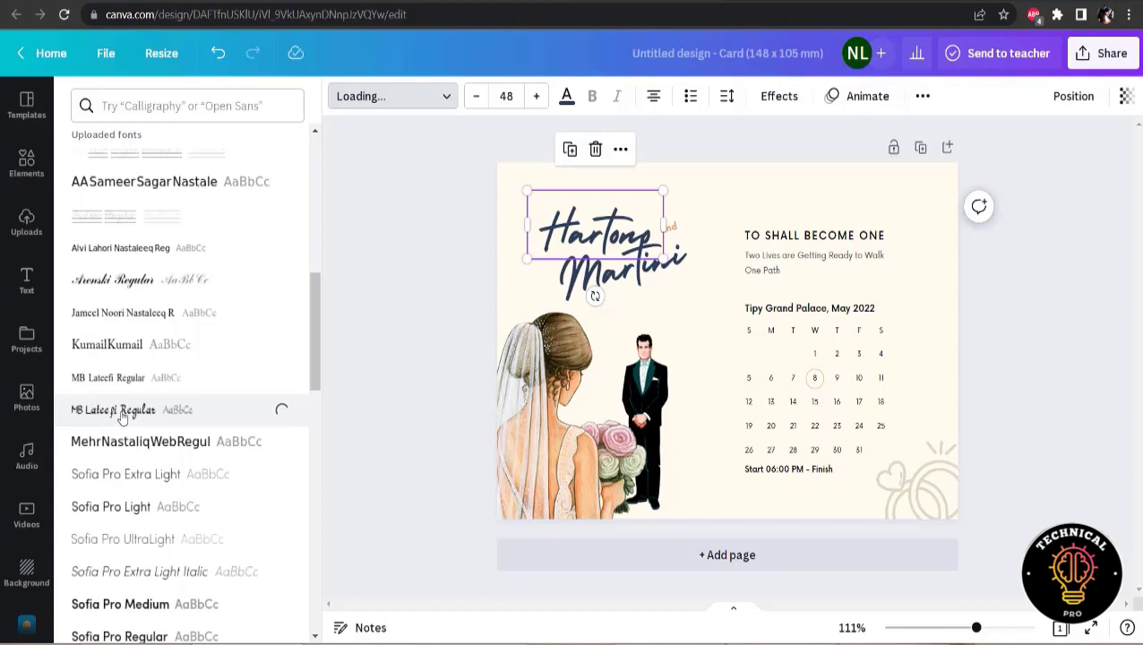
click(329, 374)
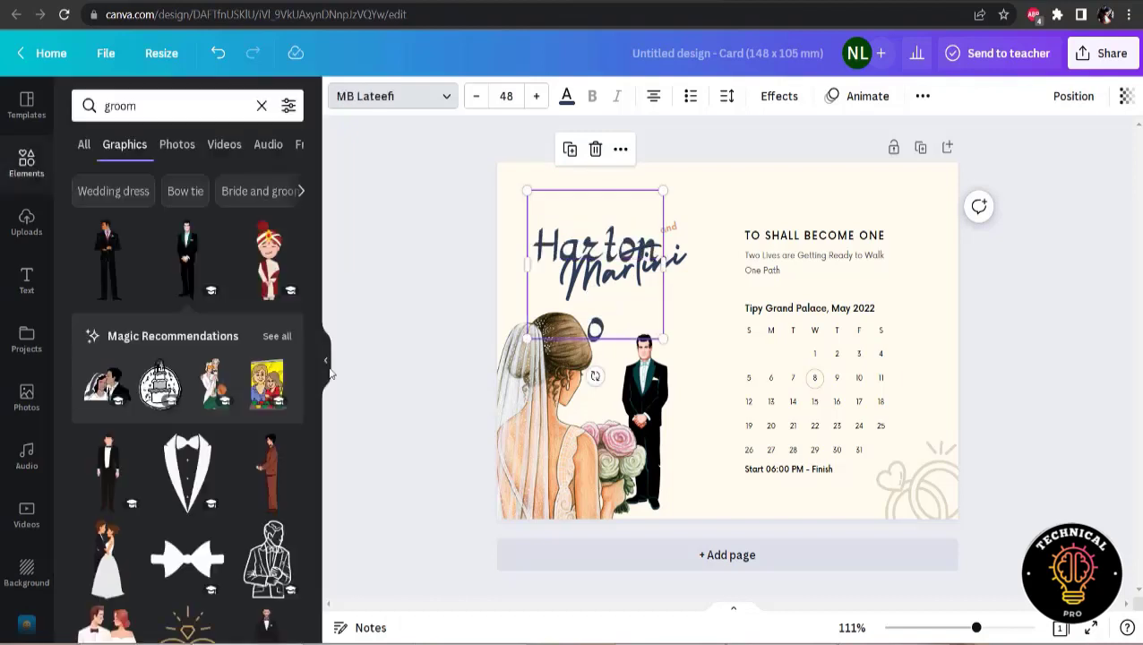
Fit Hartono on one line at the card's top edge and delete the small orange 'and'.
drag(561, 210, 545, 186)
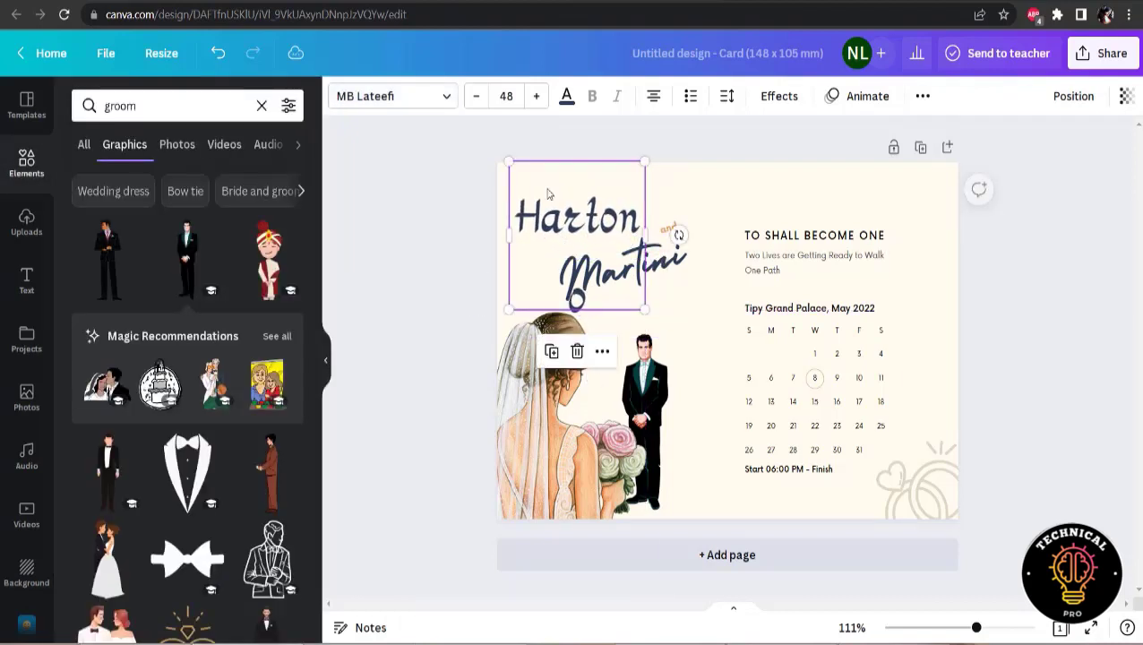
drag(675, 233, 679, 234)
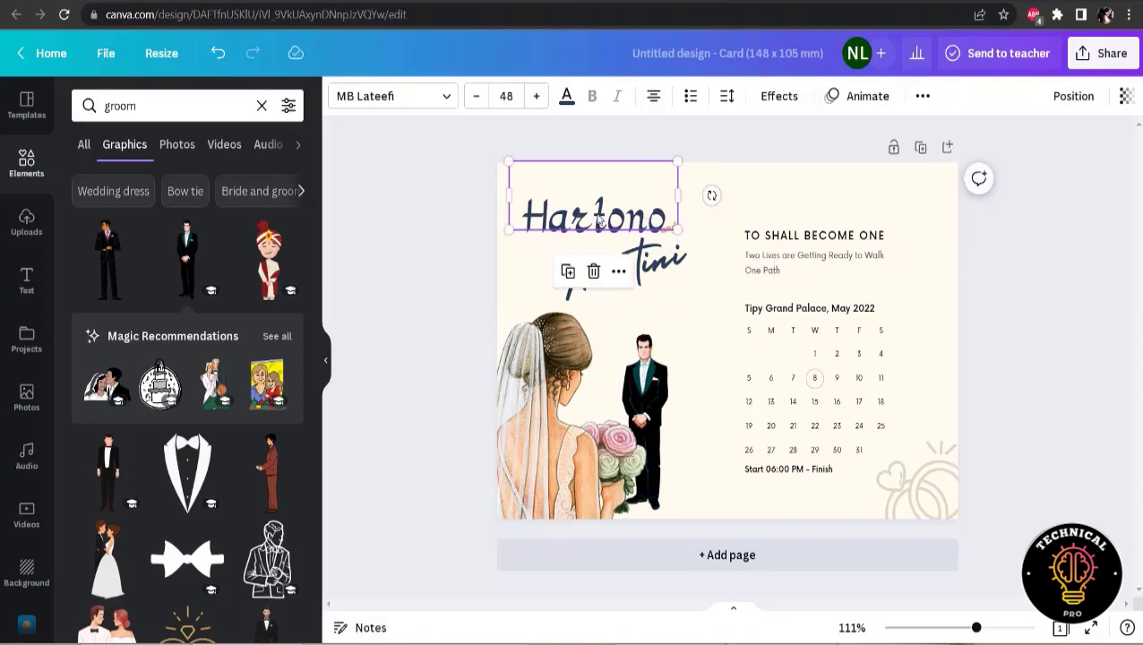
drag(594, 209, 577, 193)
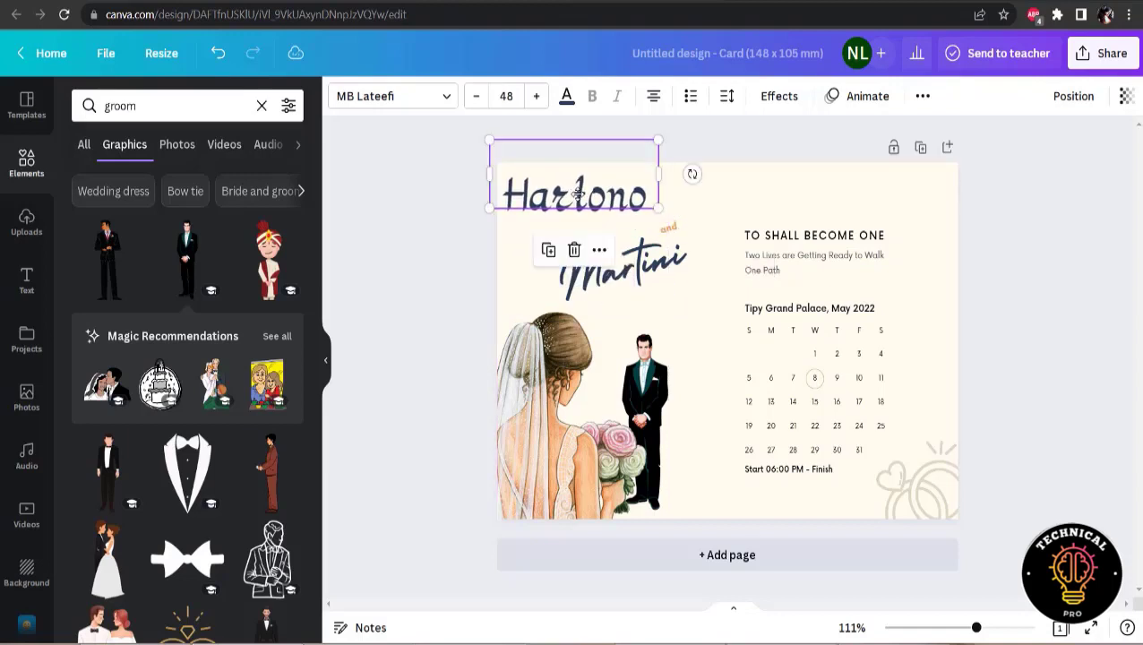
click(397, 256)
click(668, 228)
key(Delete)
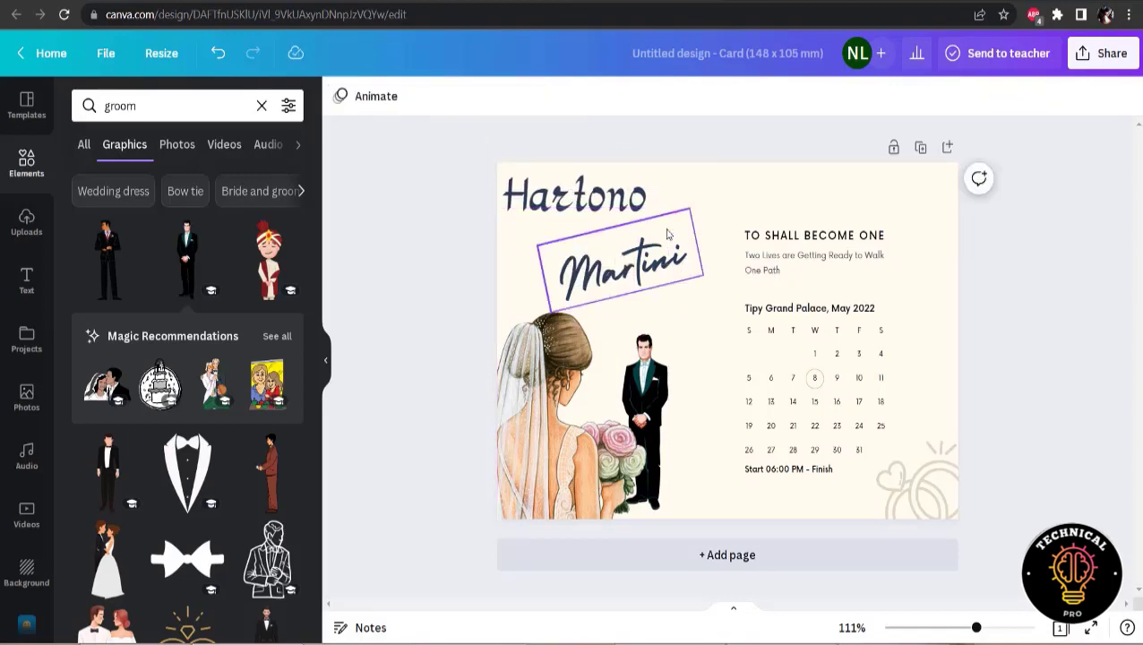
Copy Hartono's style onto Martini, level it and place it just below Hartono.
click(654, 281)
click(542, 199)
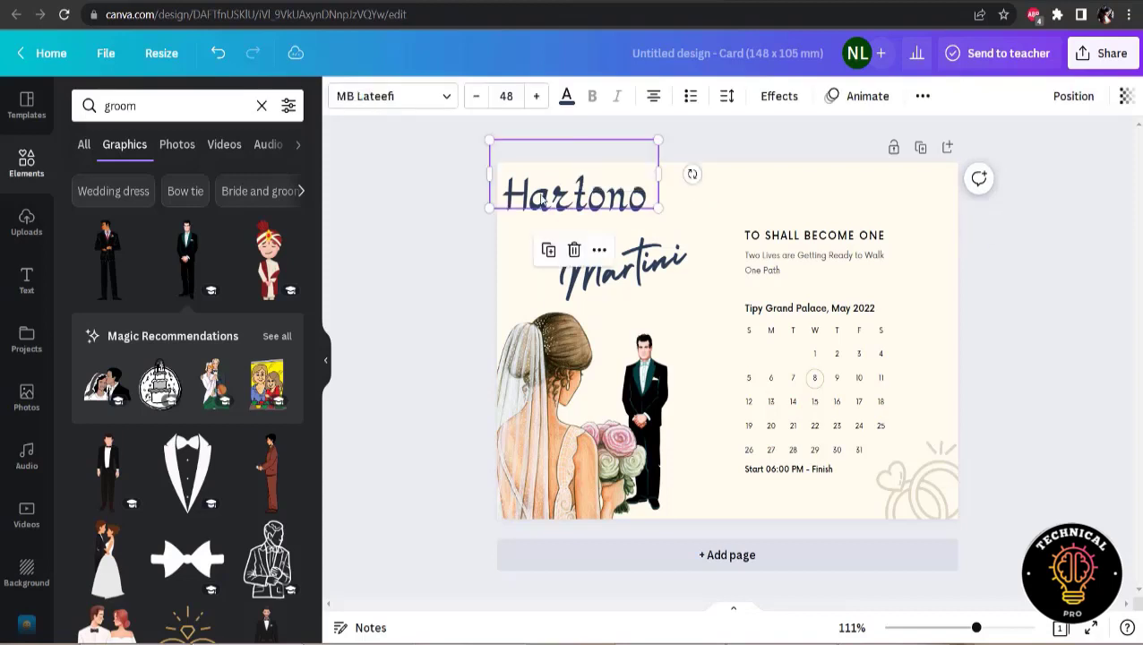
click(922, 99)
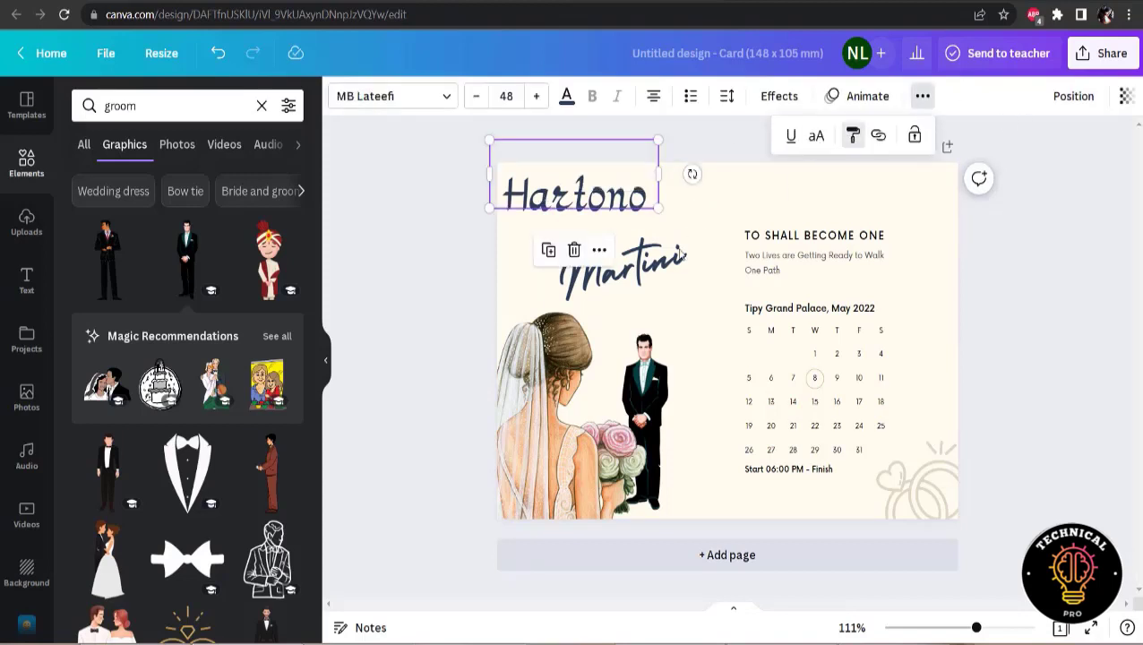
click(658, 260)
drag(634, 329, 620, 333)
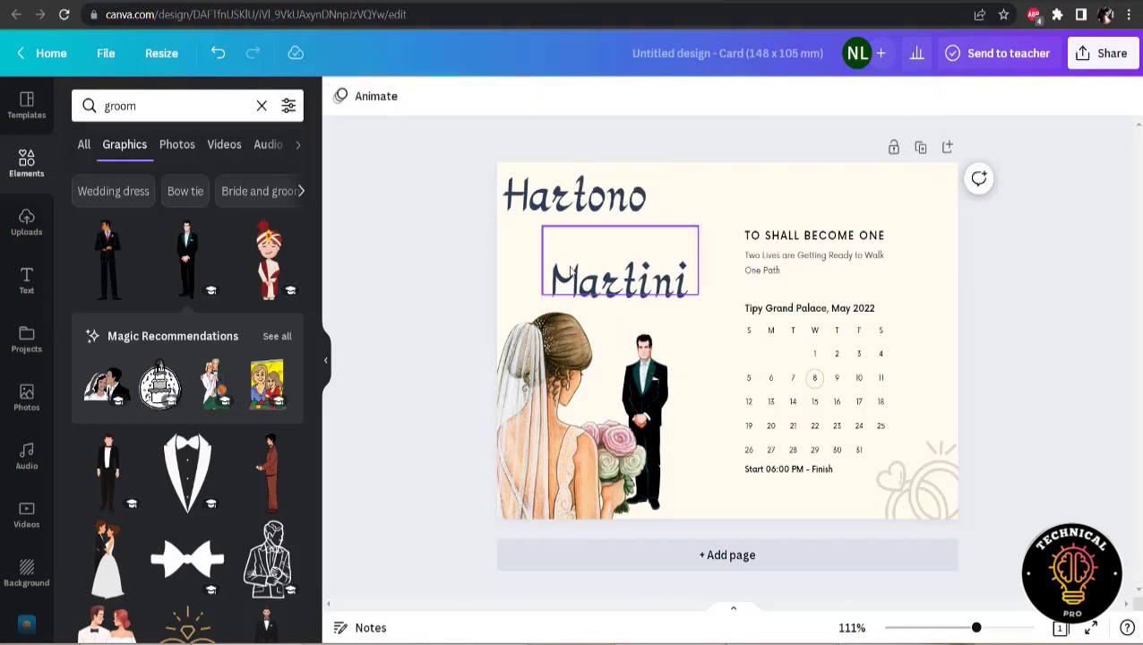
drag(586, 273, 602, 256)
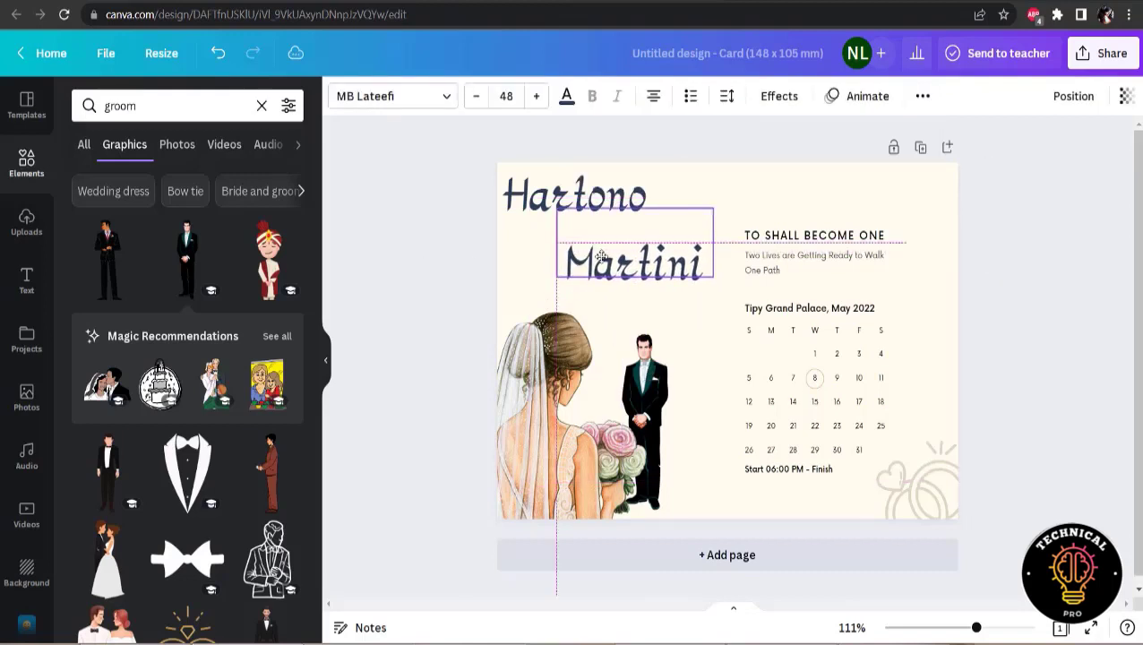
click(472, 237)
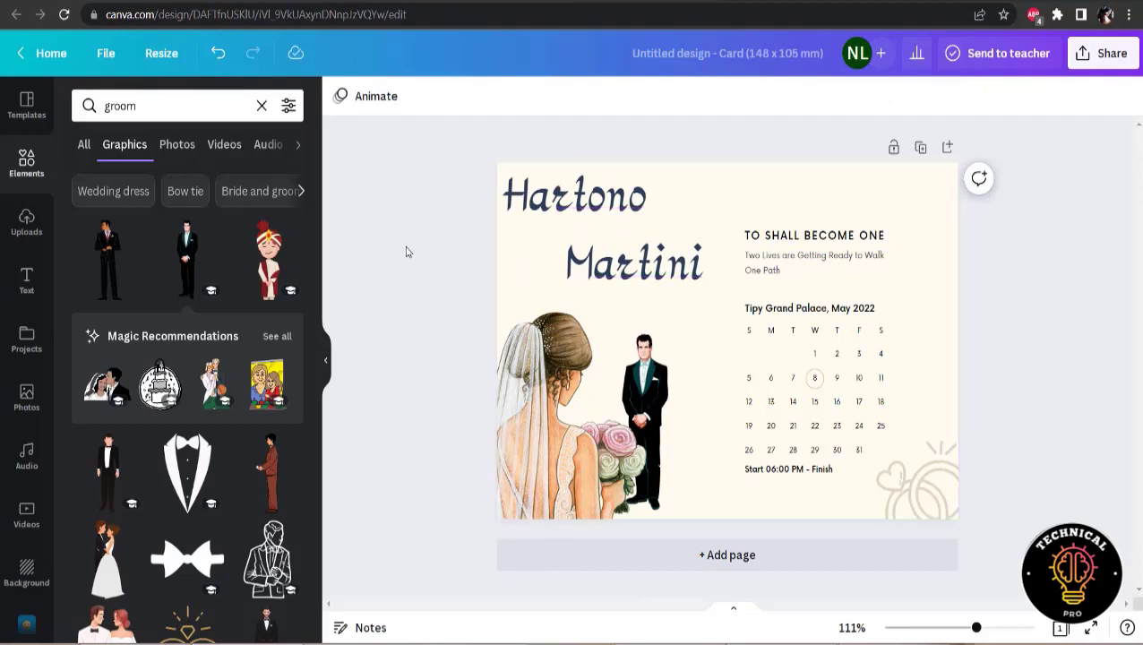
Add the script 'and' graphic from an 'and' search, shrink it and place it between the names.
click(146, 106)
double_click(146, 106)
text(an)
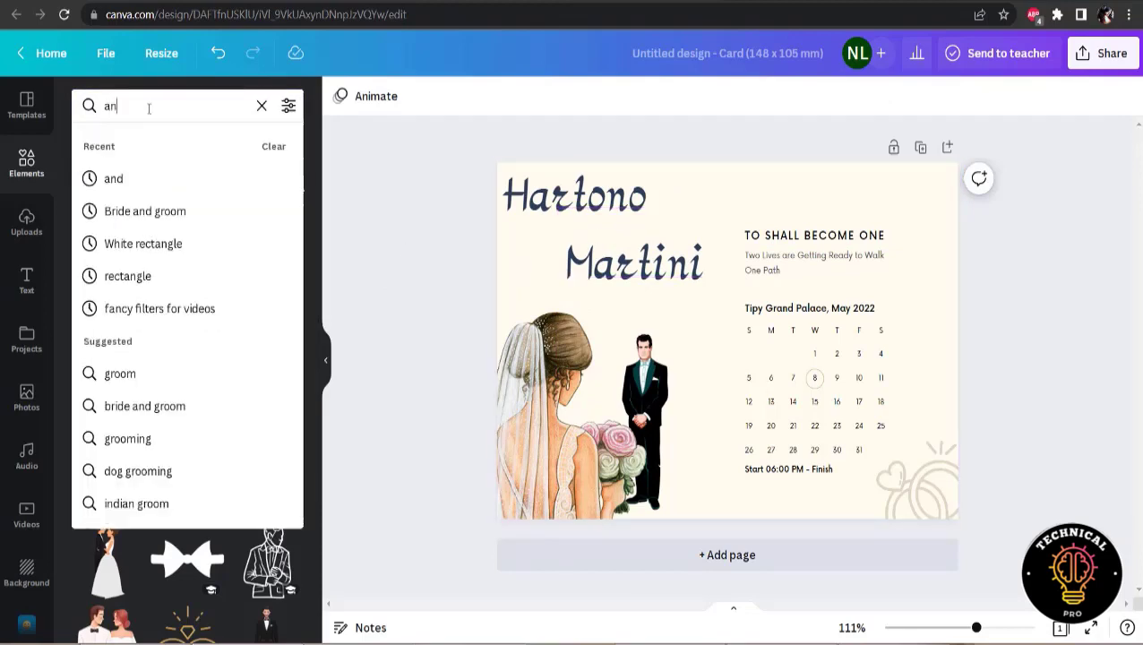
text(d)
key(Return)
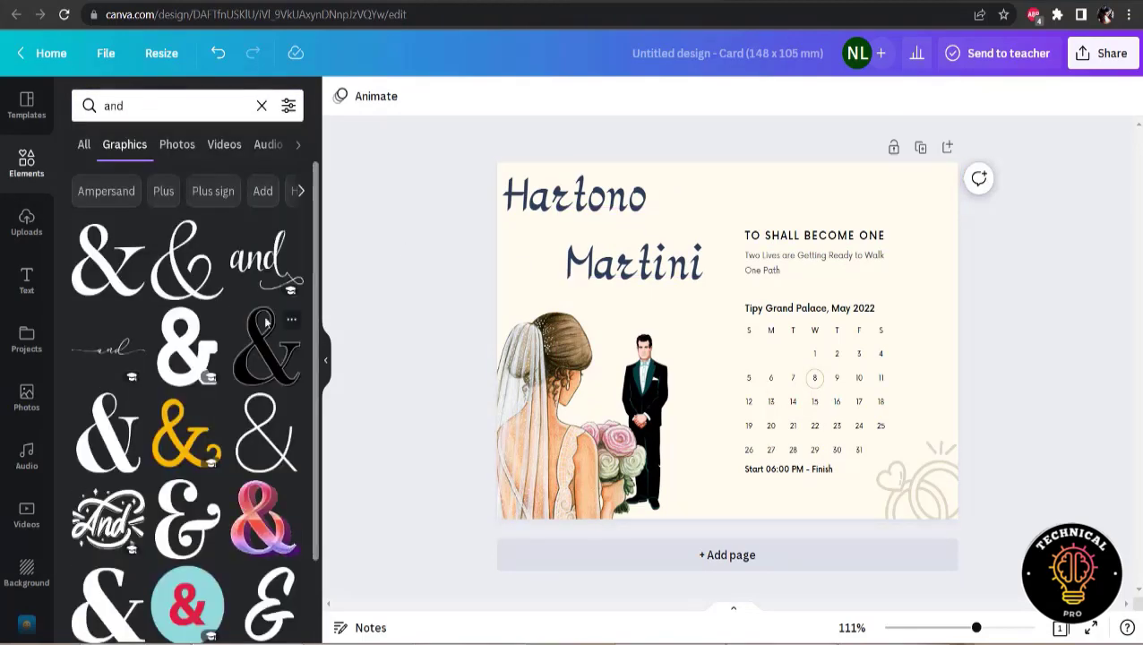
scroll(320, 327, down, 5)
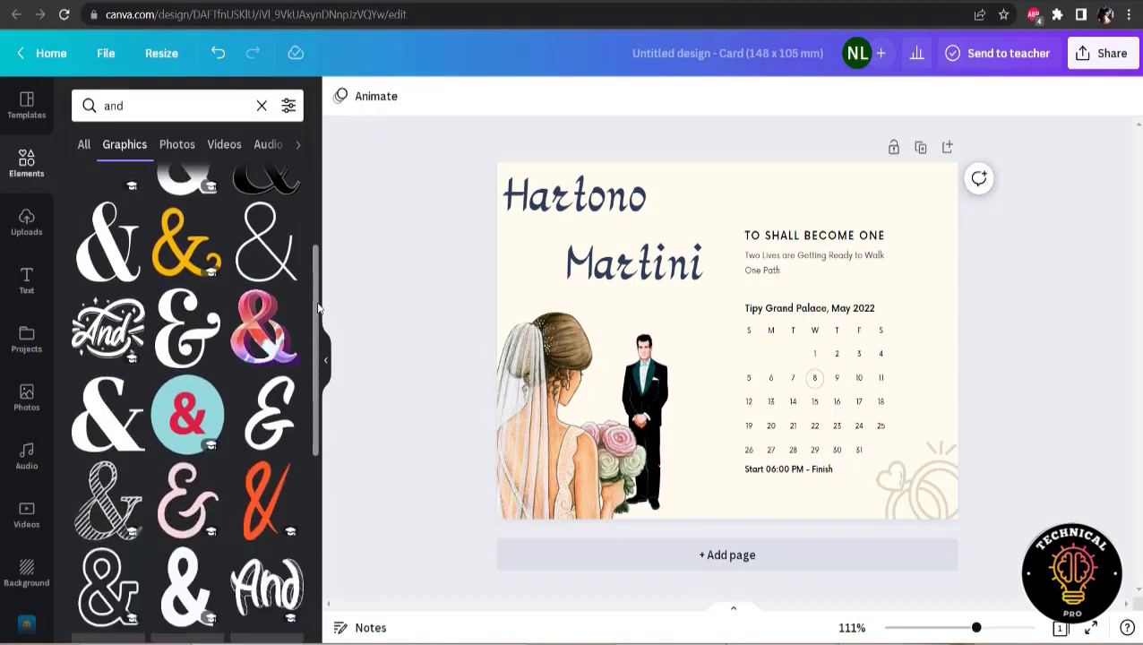
scroll(321, 327, up, 5)
click(266, 249)
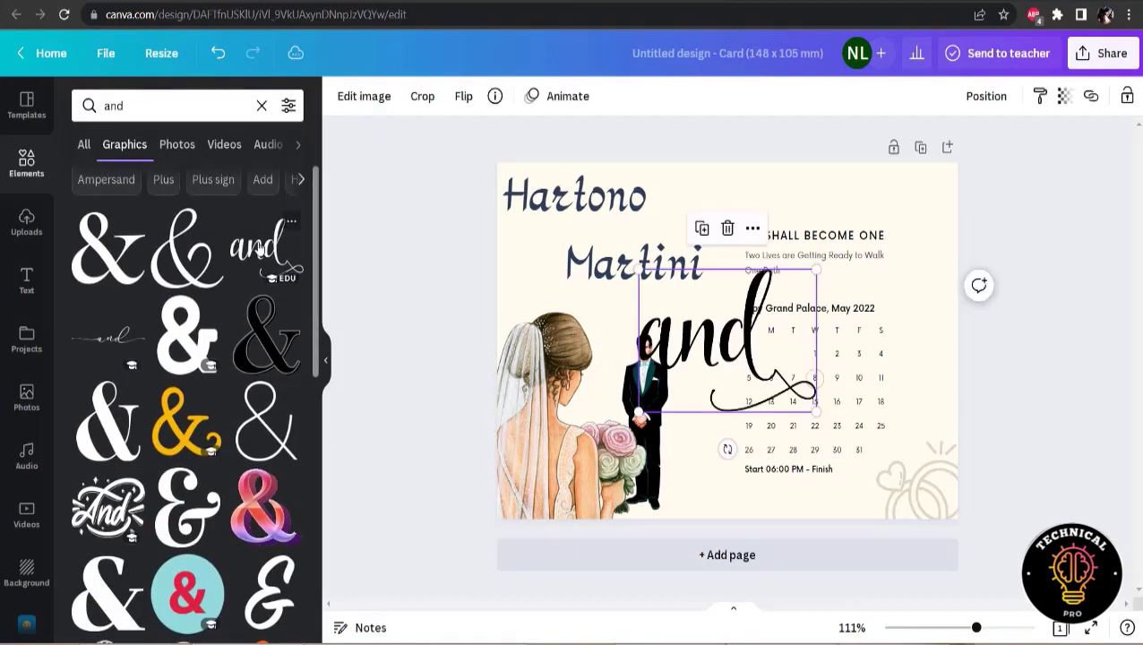
drag(638, 269, 743, 353)
drag(768, 394, 585, 247)
Move Martini lower and slightly right beneath the 'and' graphic.
drag(661, 272, 635, 275)
key(Escape)
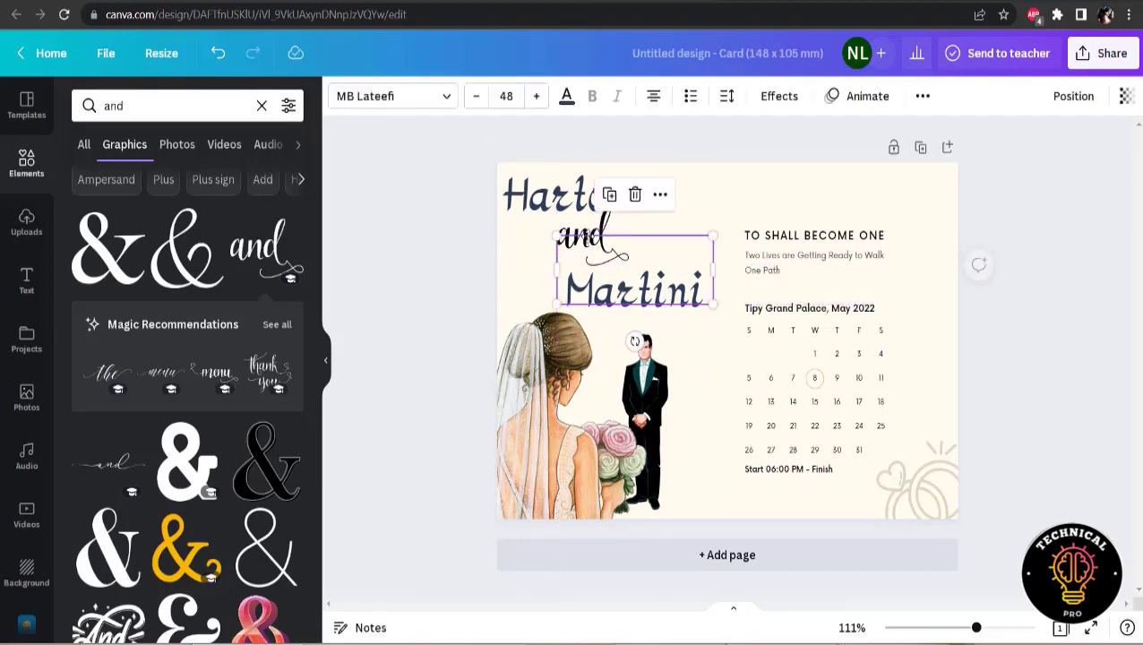
click(401, 258)
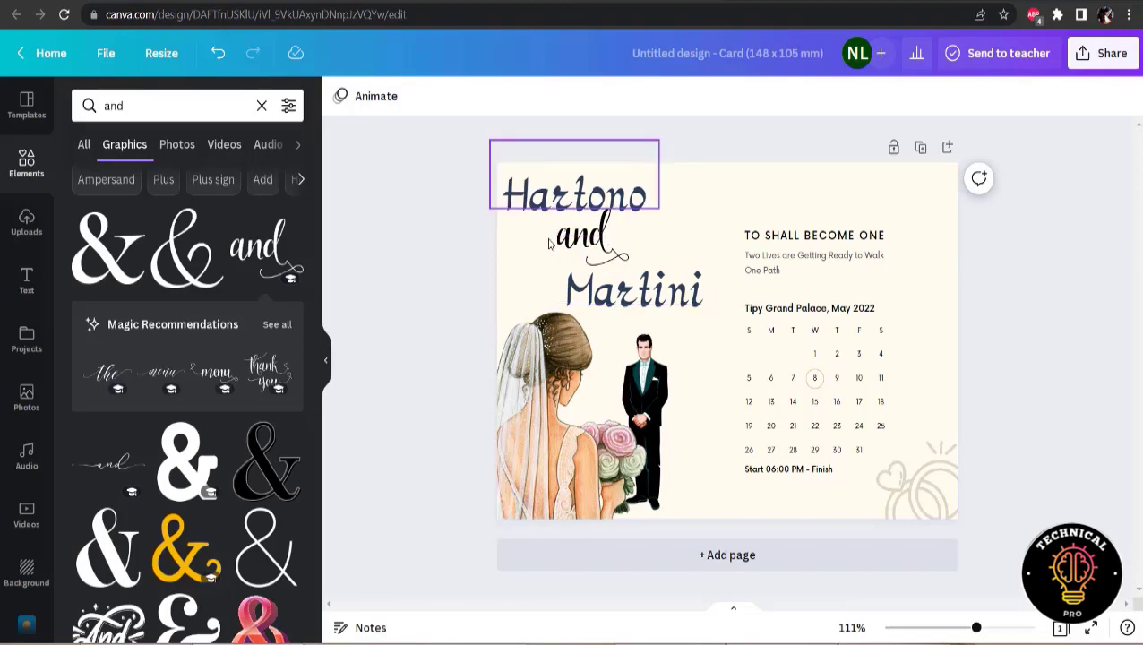
drag(654, 286, 698, 333)
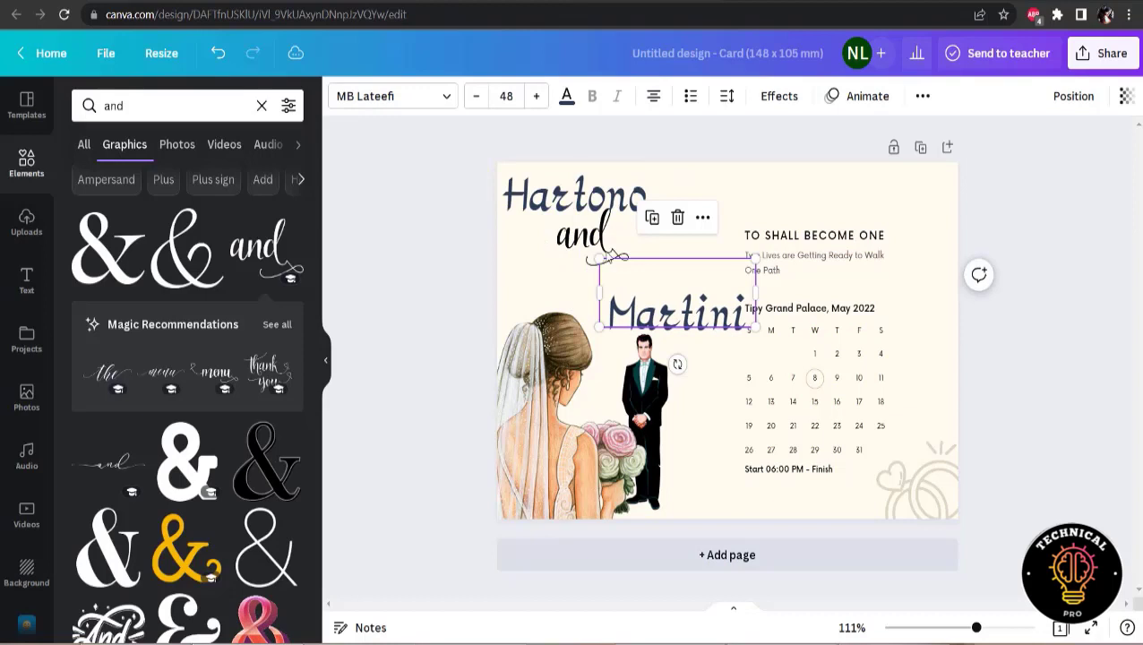
Nudge the 'and' graphic left, then shift Martini up and left just under it.
click(569, 254)
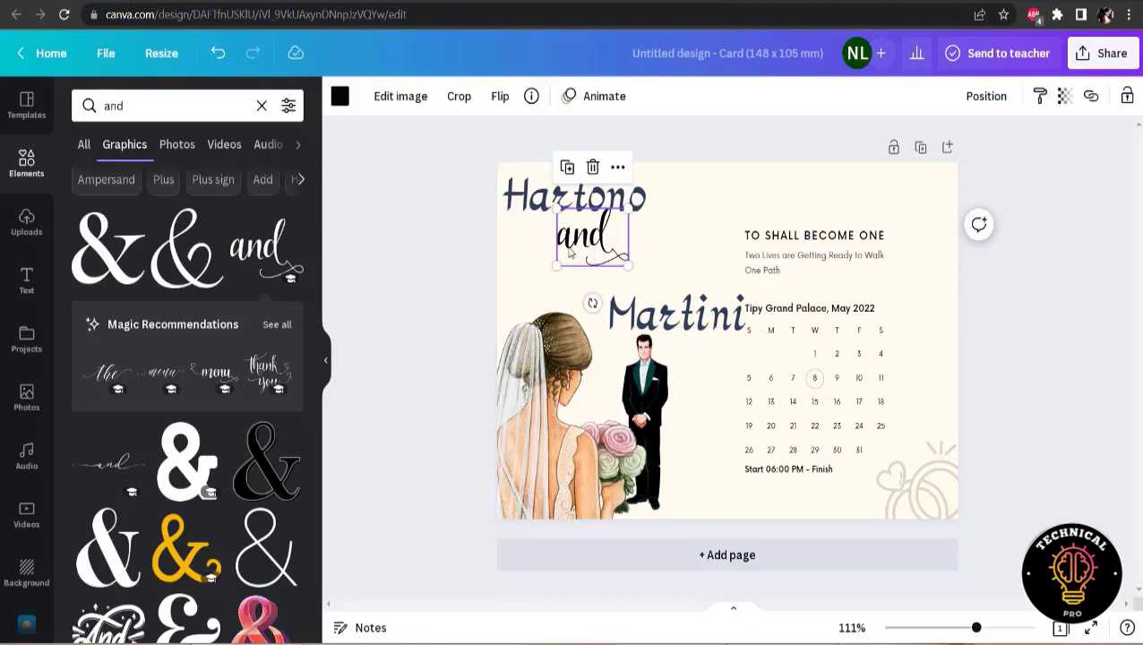
drag(569, 253, 555, 252)
drag(542, 208, 591, 224)
click(573, 198)
key(ctrl+z)
click(403, 262)
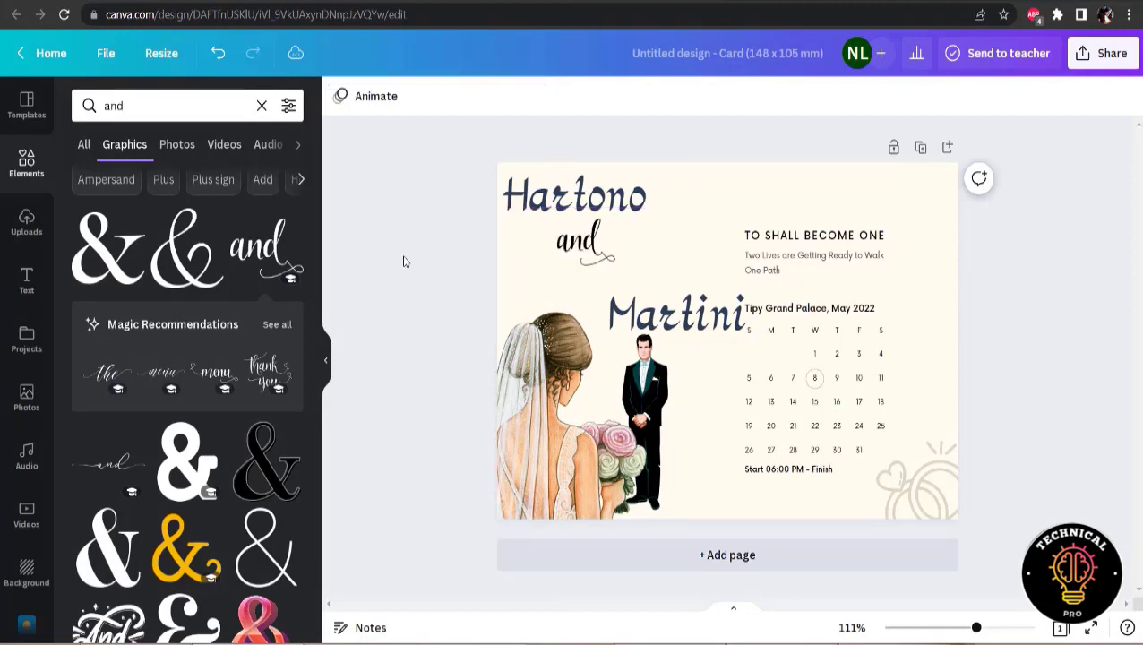
click(587, 258)
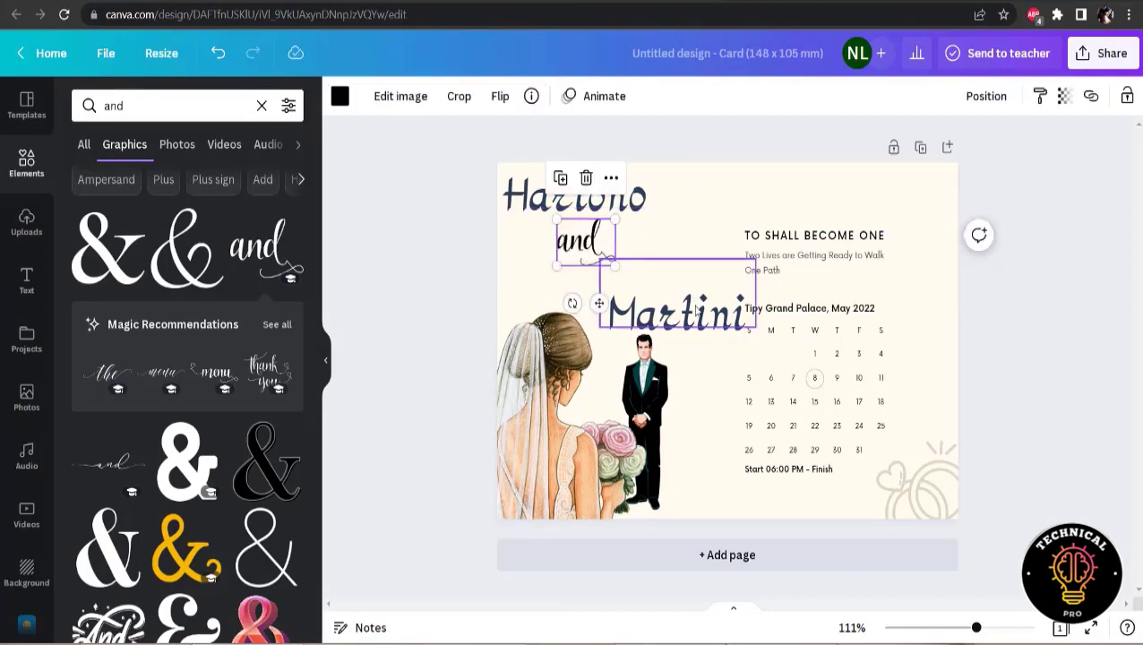
drag(697, 311, 663, 279)
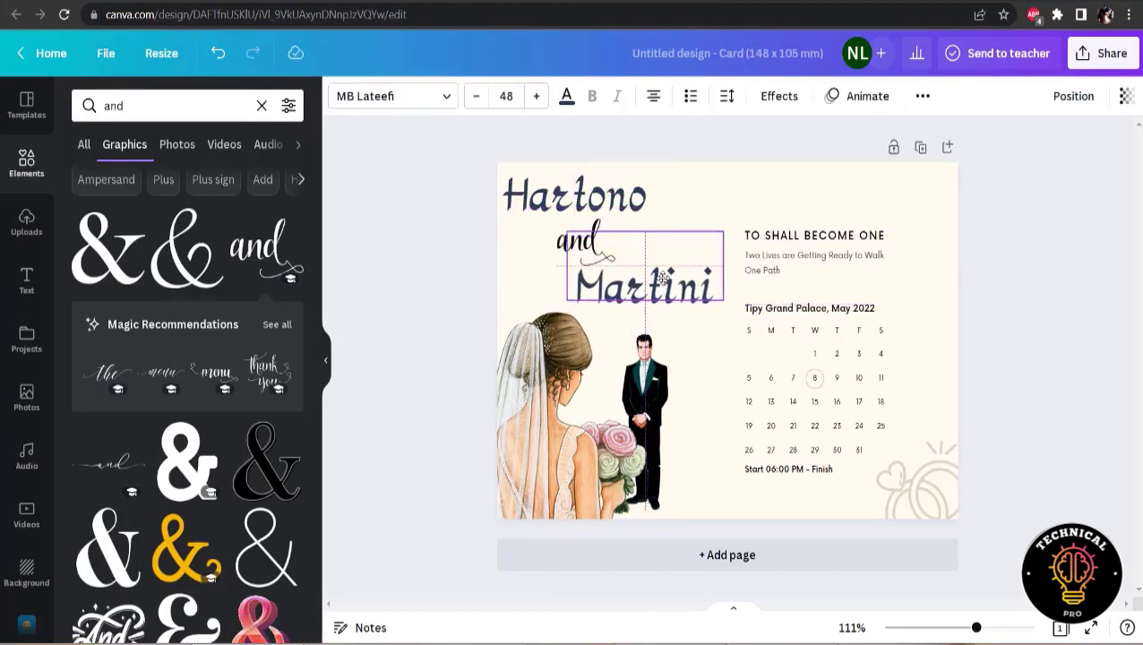
click(464, 269)
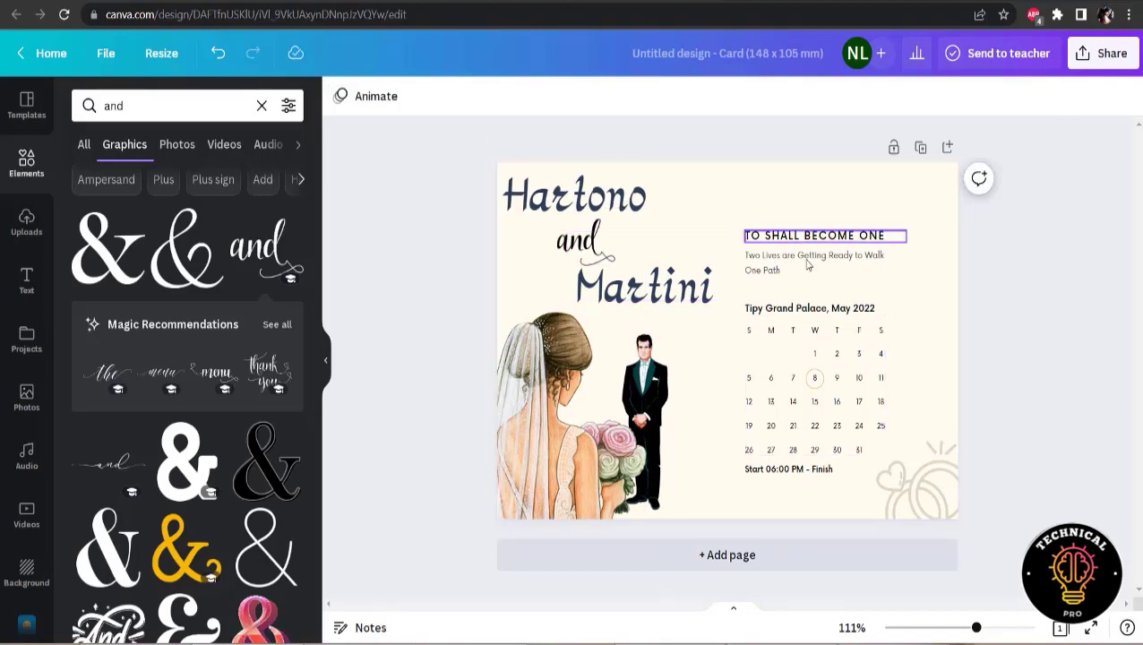
Ungroup the May 2022 calendar and move its date highlight from the 8th to the 22nd.
click(772, 269)
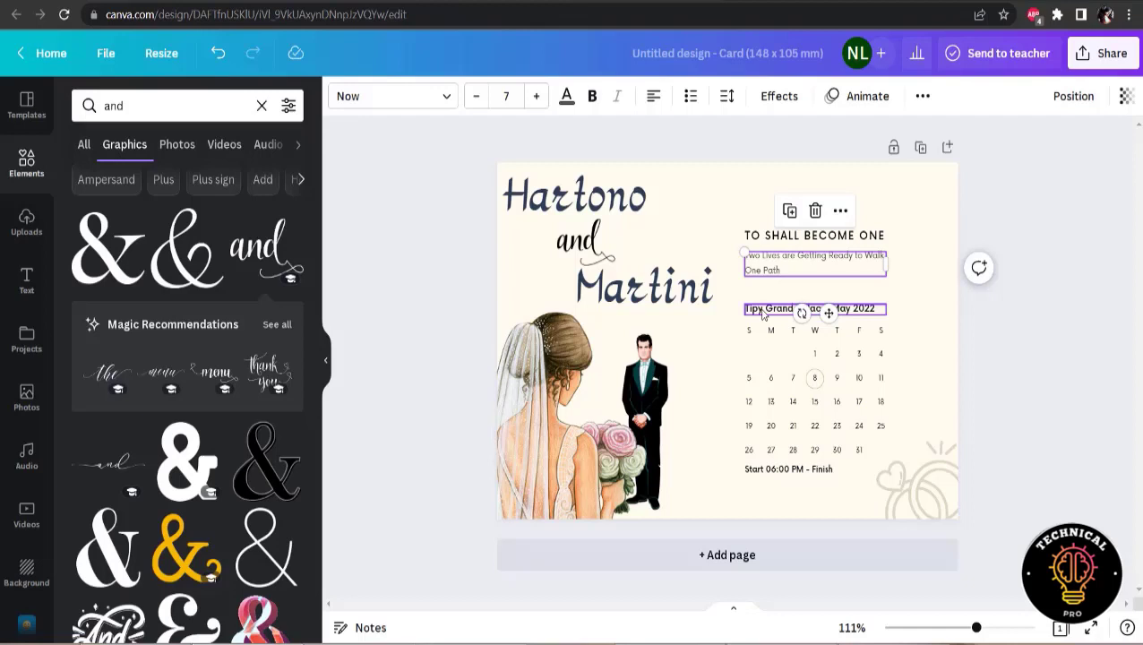
click(829, 311)
click(816, 392)
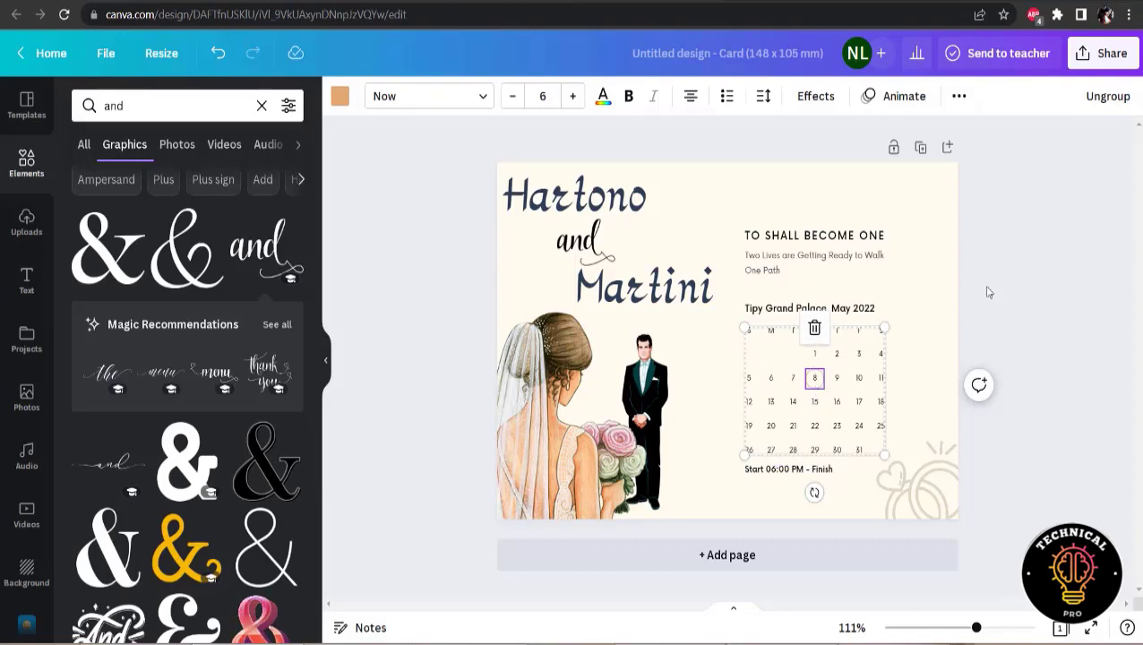
click(1106, 97)
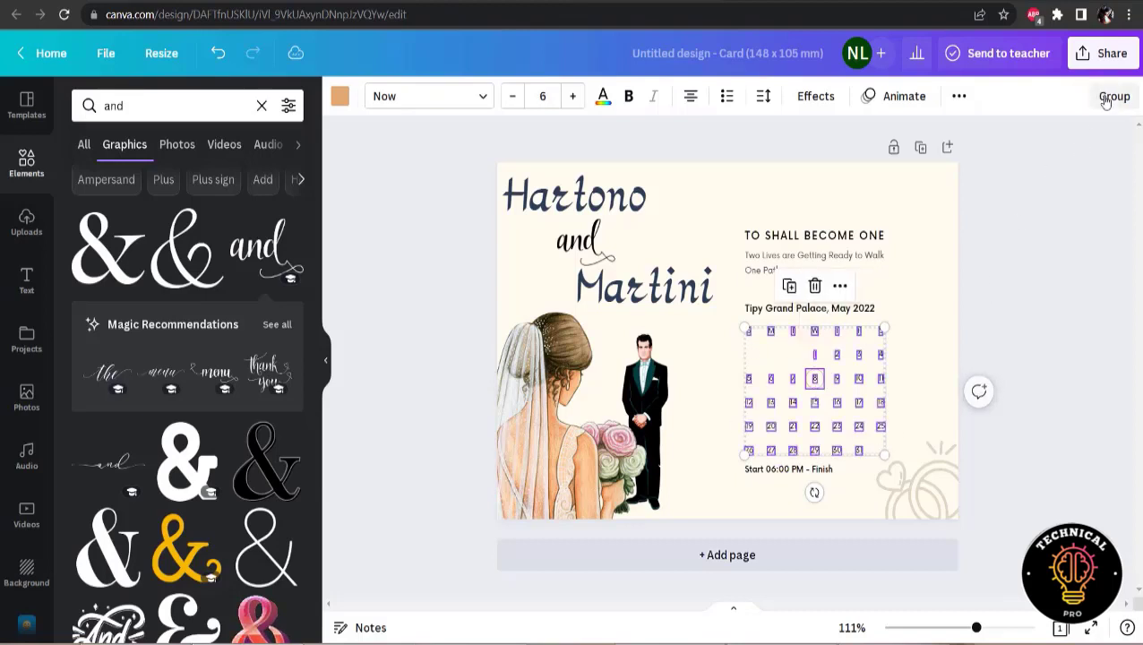
click(1091, 285)
click(815, 380)
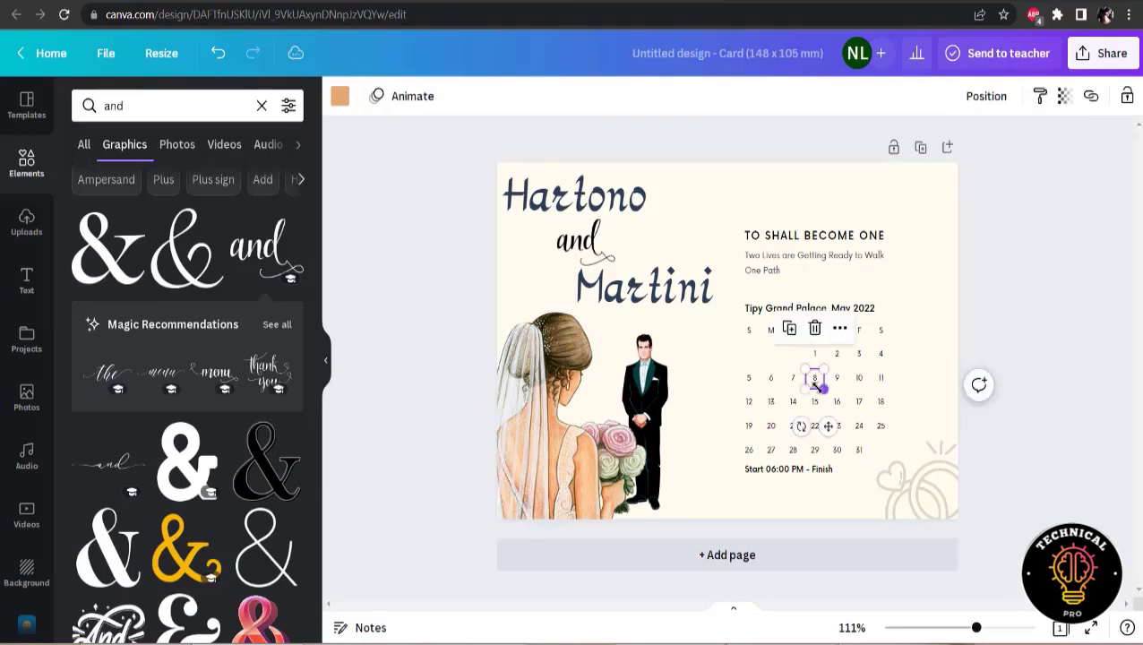
drag(828, 429, 828, 472)
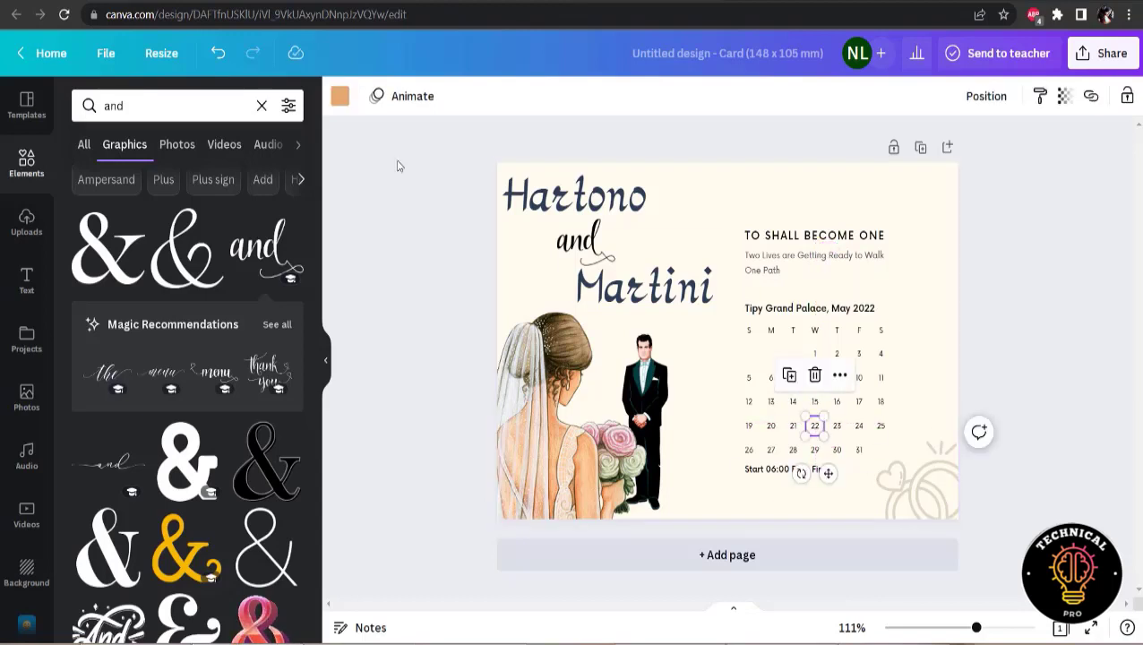
click(339, 99)
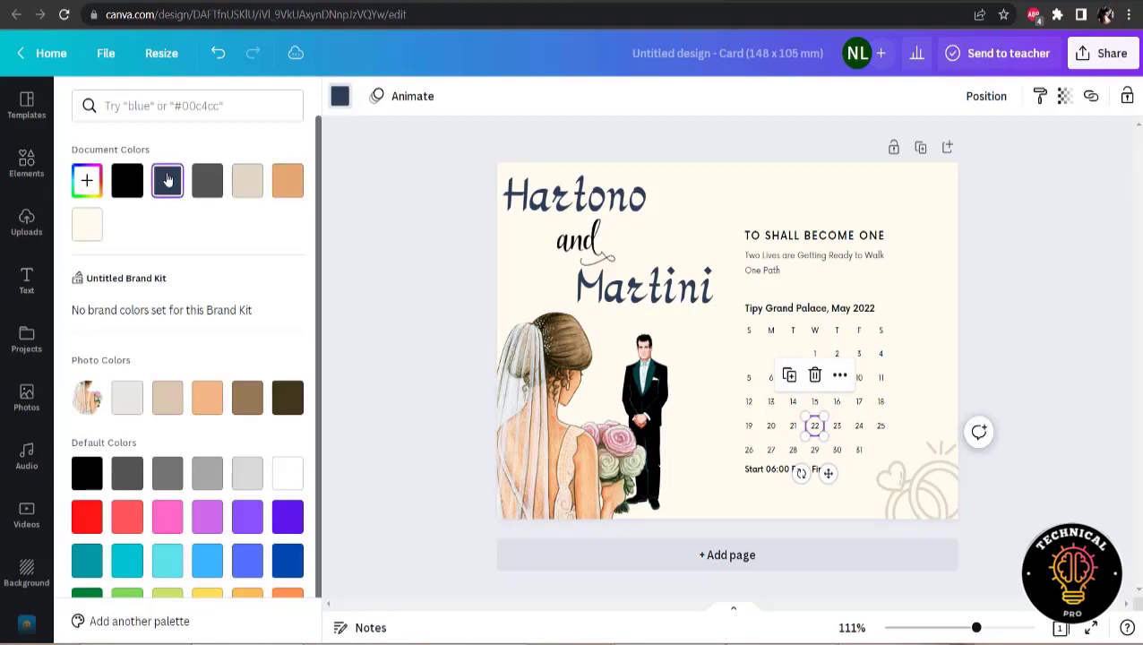
Recolour the rings graphic black, shrink it and duplicate it for the top-right corner.
click(406, 262)
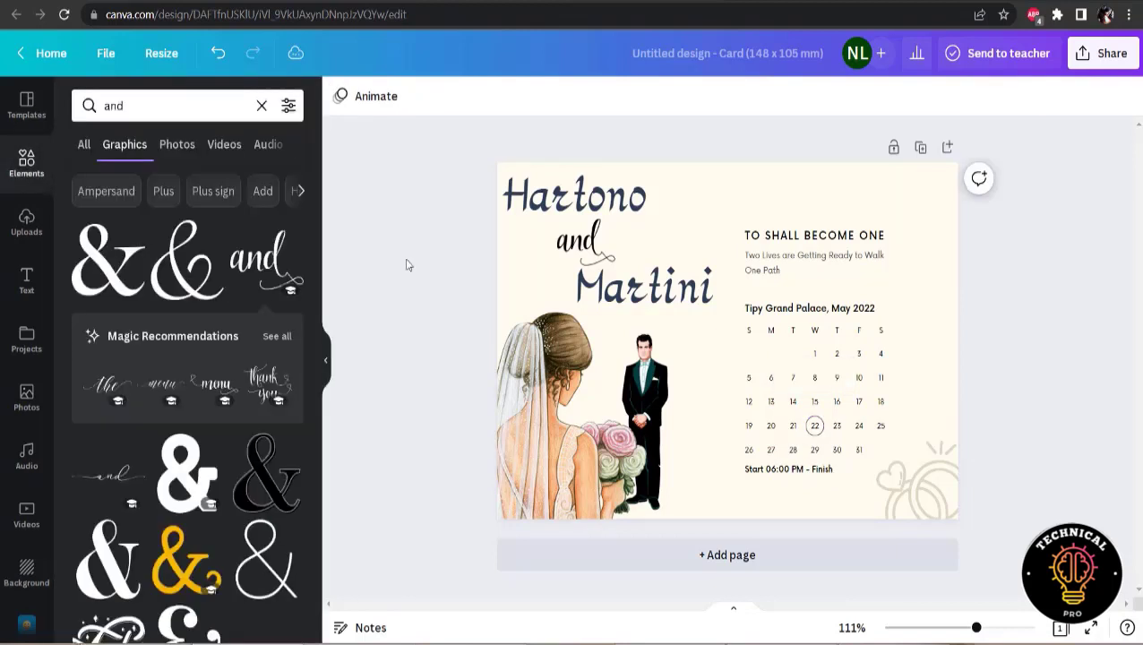
click(949, 498)
click(339, 98)
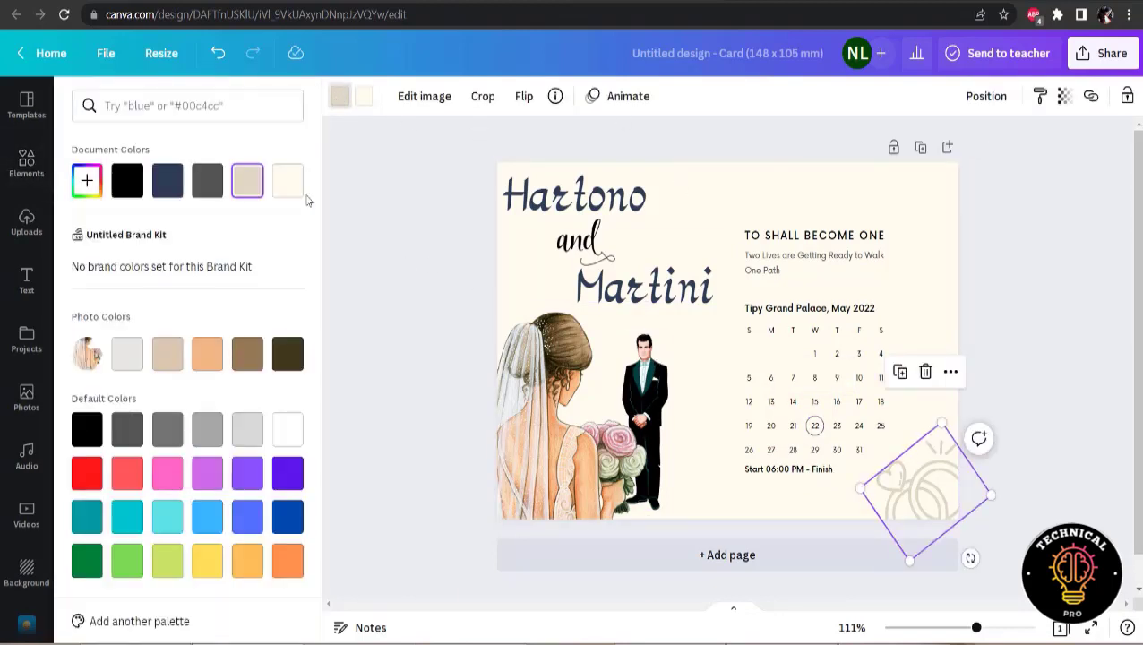
click(126, 182)
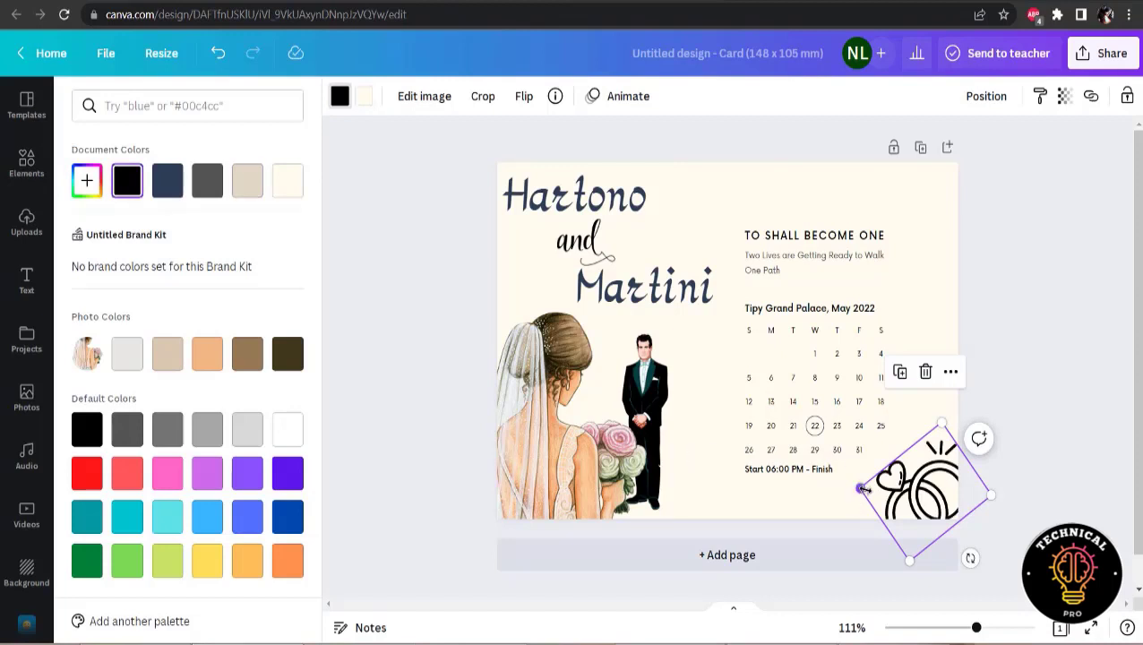
drag(863, 488, 954, 181)
click(913, 396)
Add a small wedding rings graphic from a 'weddings' search just right of 'and'.
click(1035, 344)
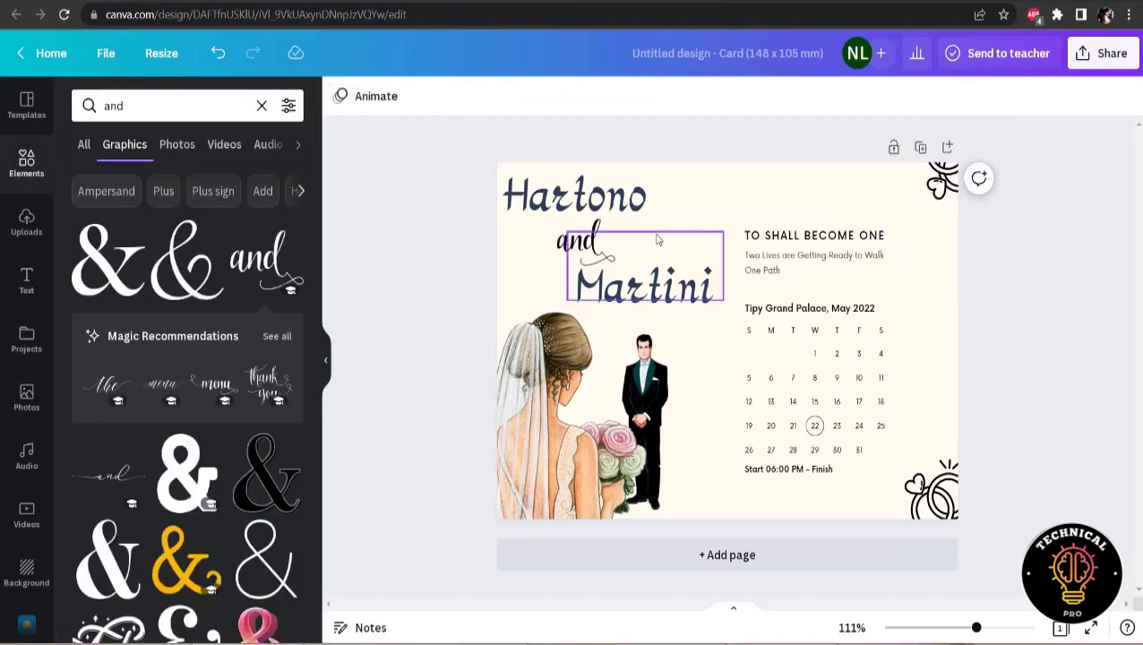
click(168, 104)
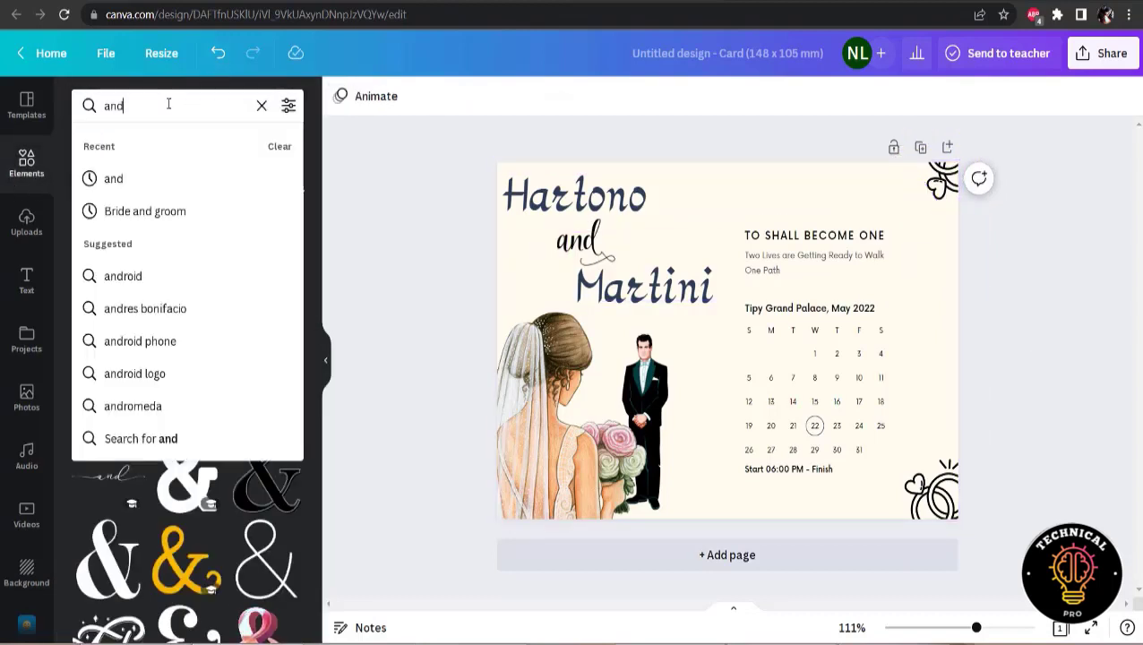
double_click(168, 104)
text(weddings)
key(Return)
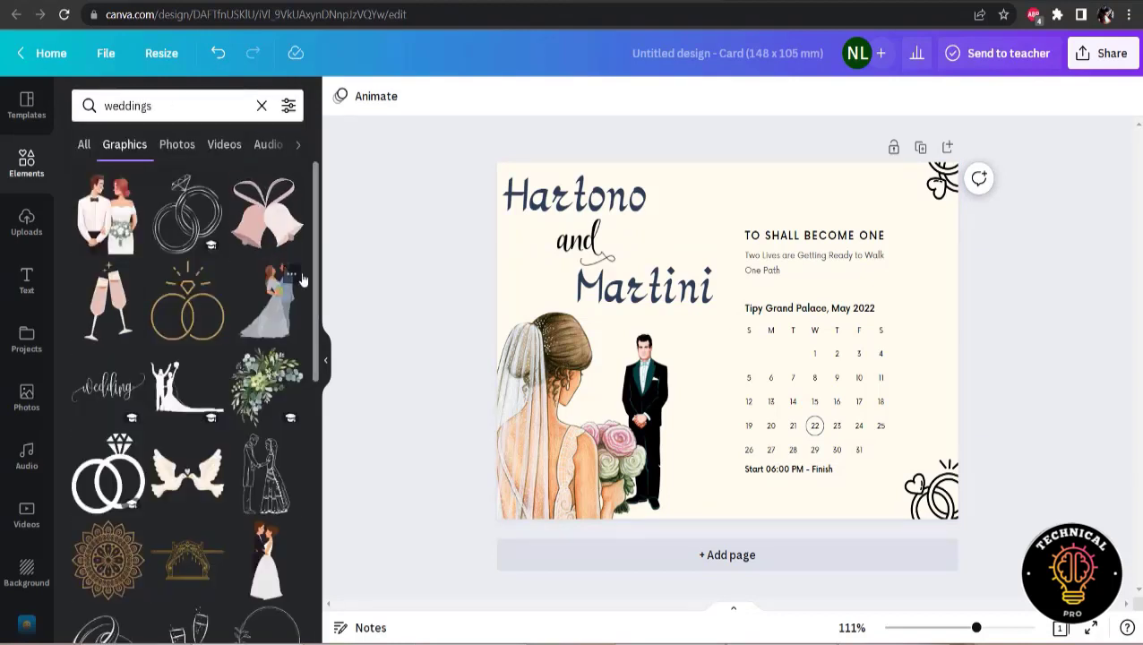
scroll(313, 271, down, 2)
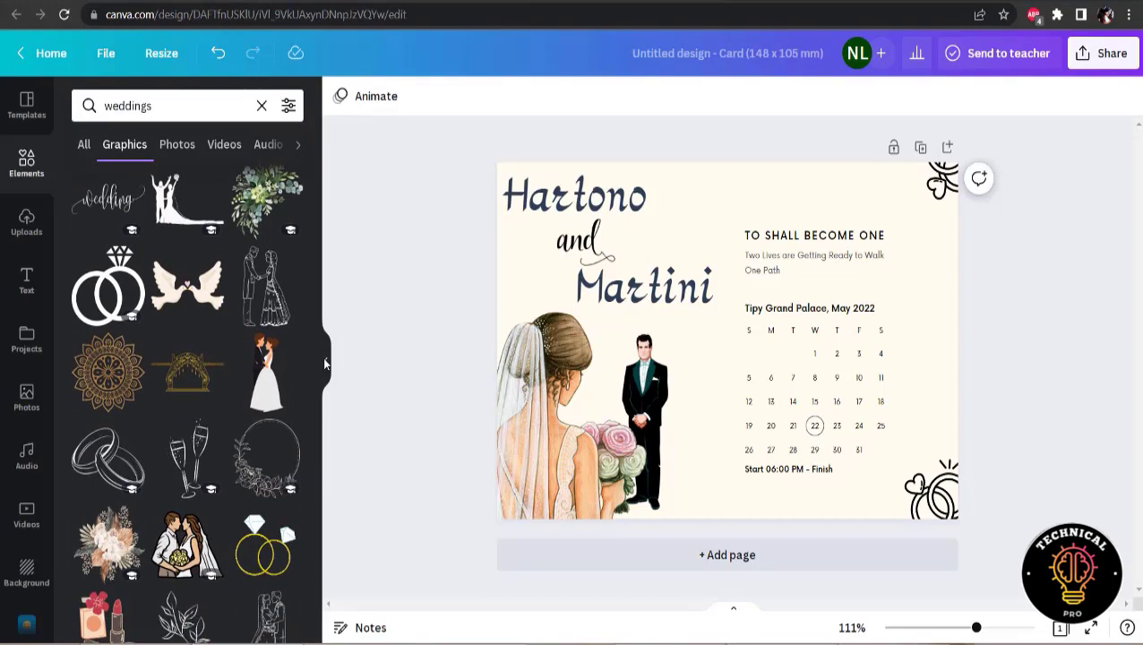
click(114, 459)
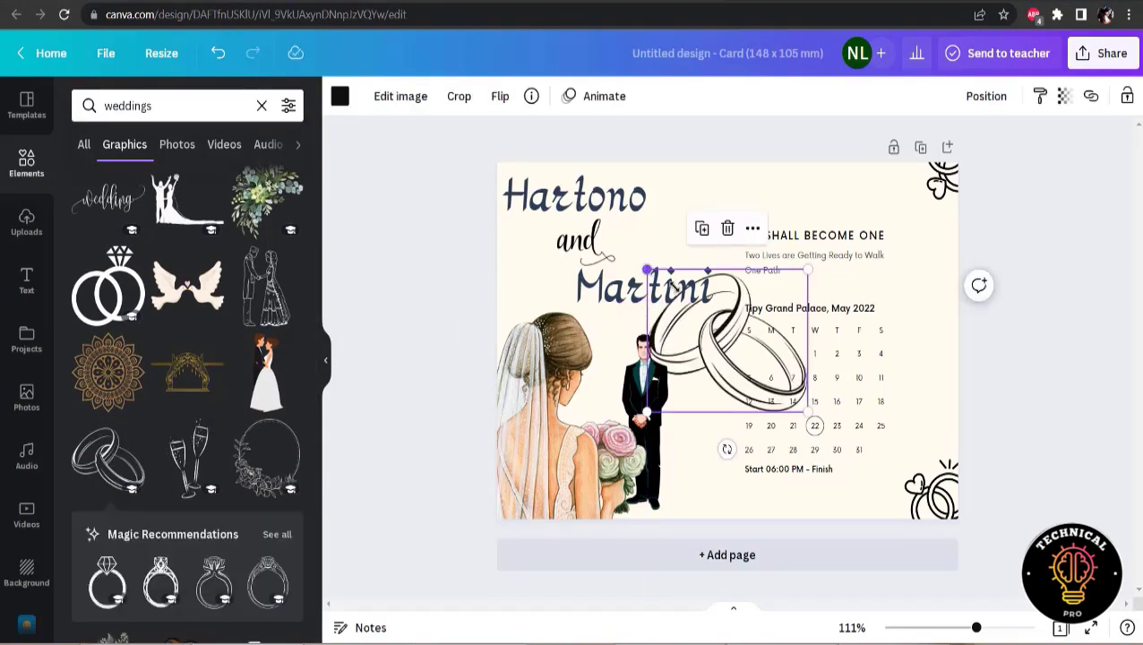
drag(646, 269, 763, 361)
drag(795, 449, 651, 251)
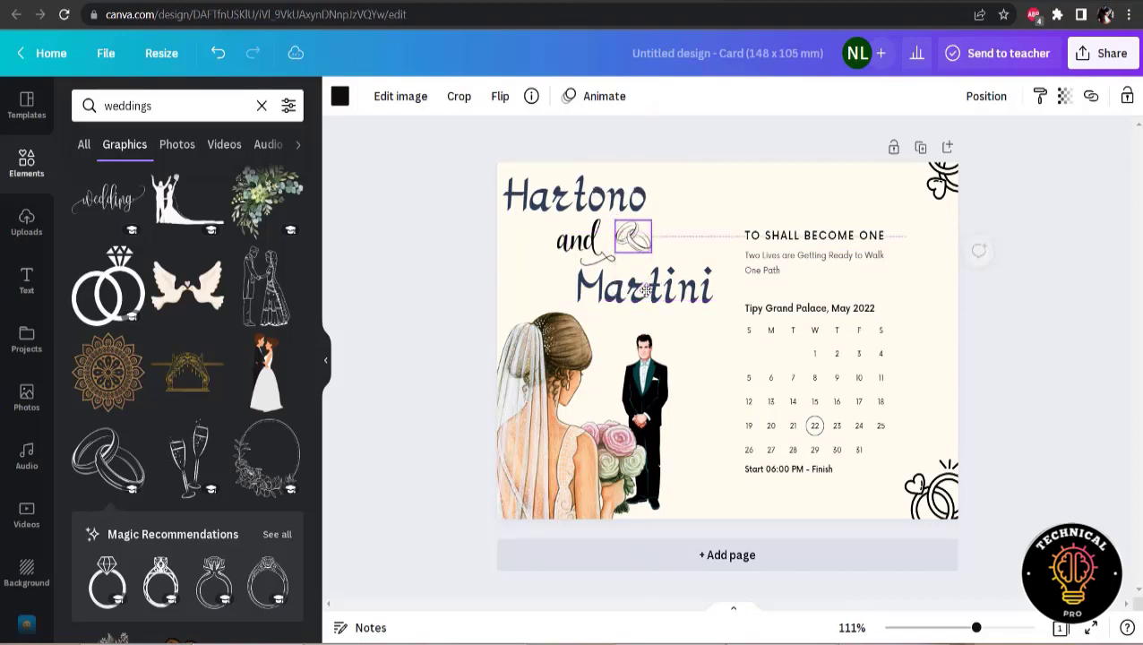
click(478, 295)
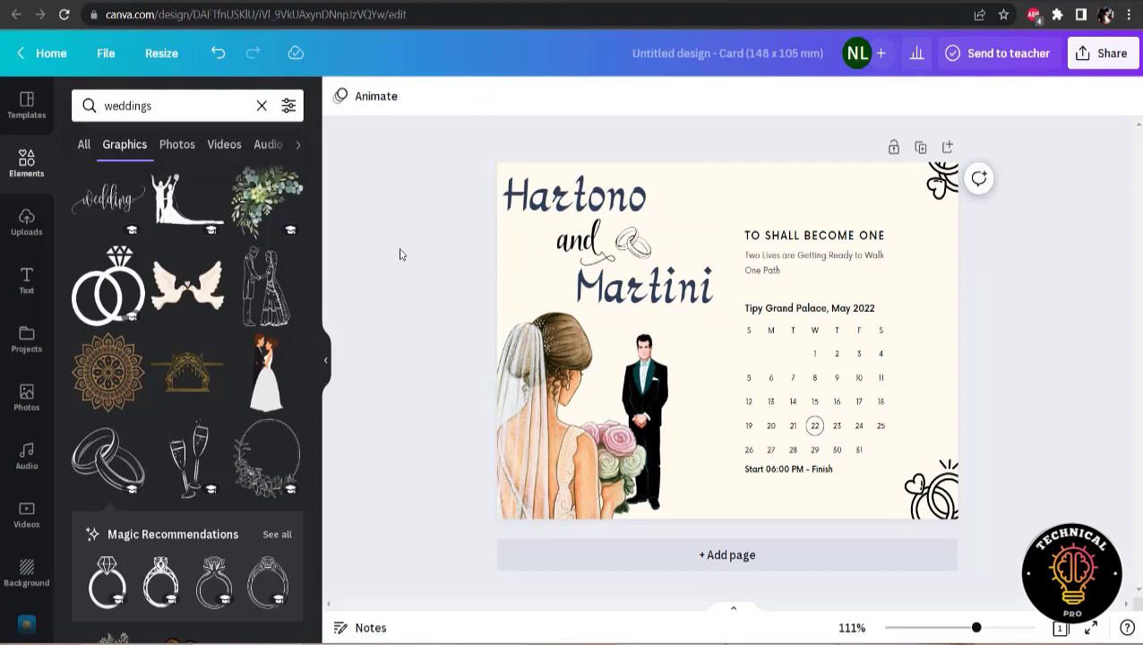
Duplicate the small rings graphic and place the copy left of 'and'.
click(644, 282)
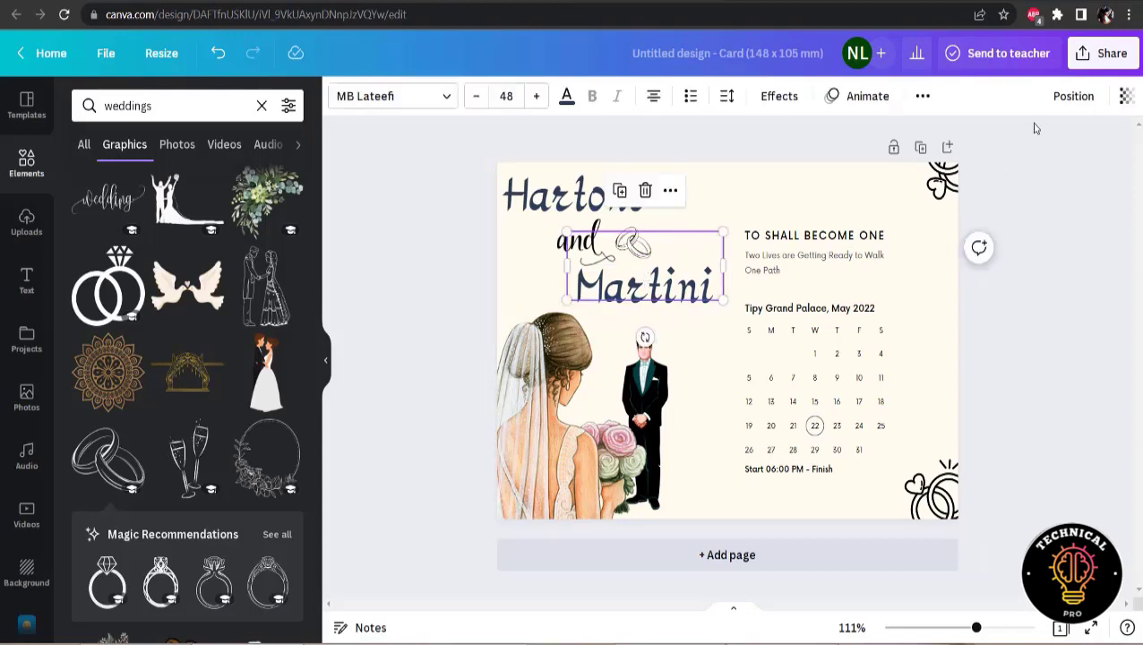
click(1073, 96)
click(1068, 322)
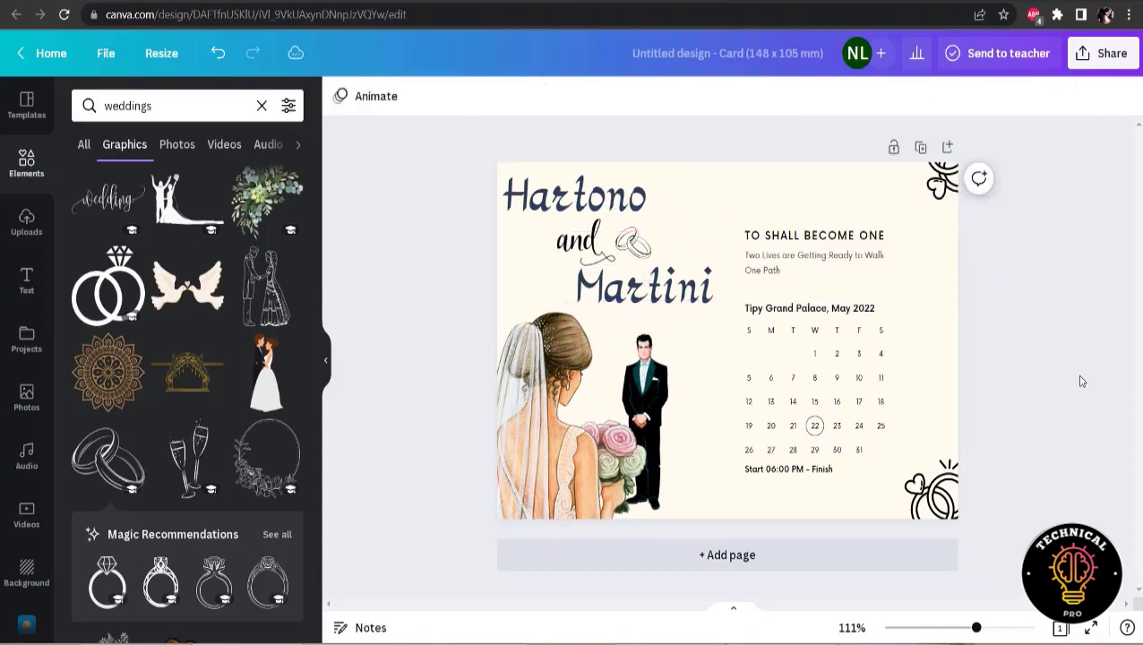
click(638, 247)
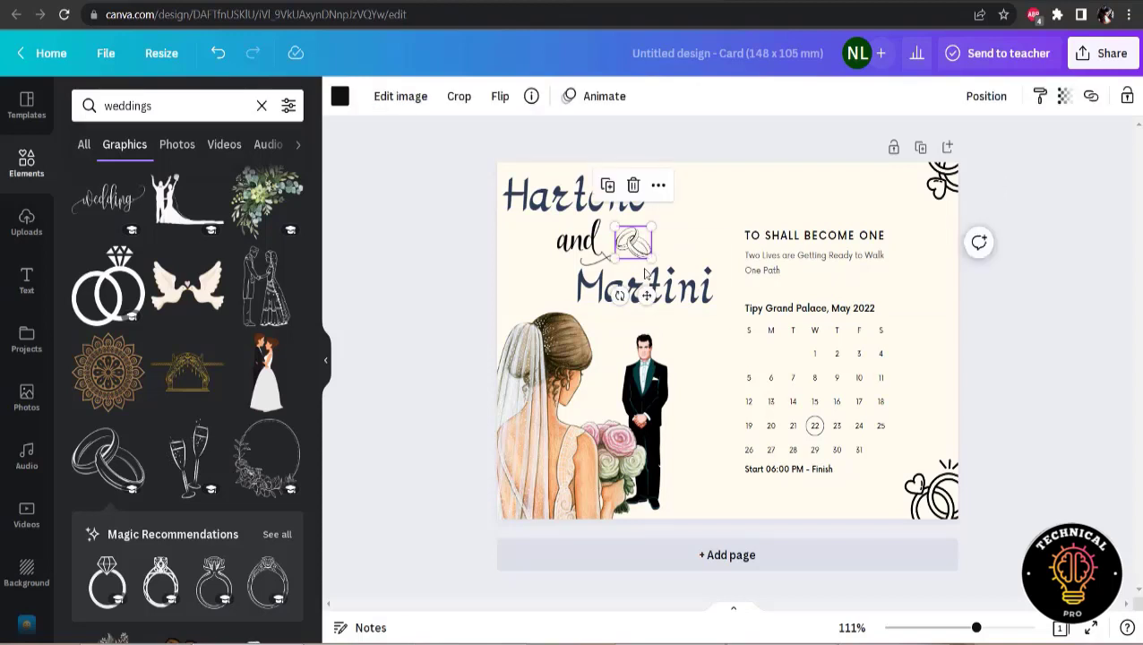
click(610, 187)
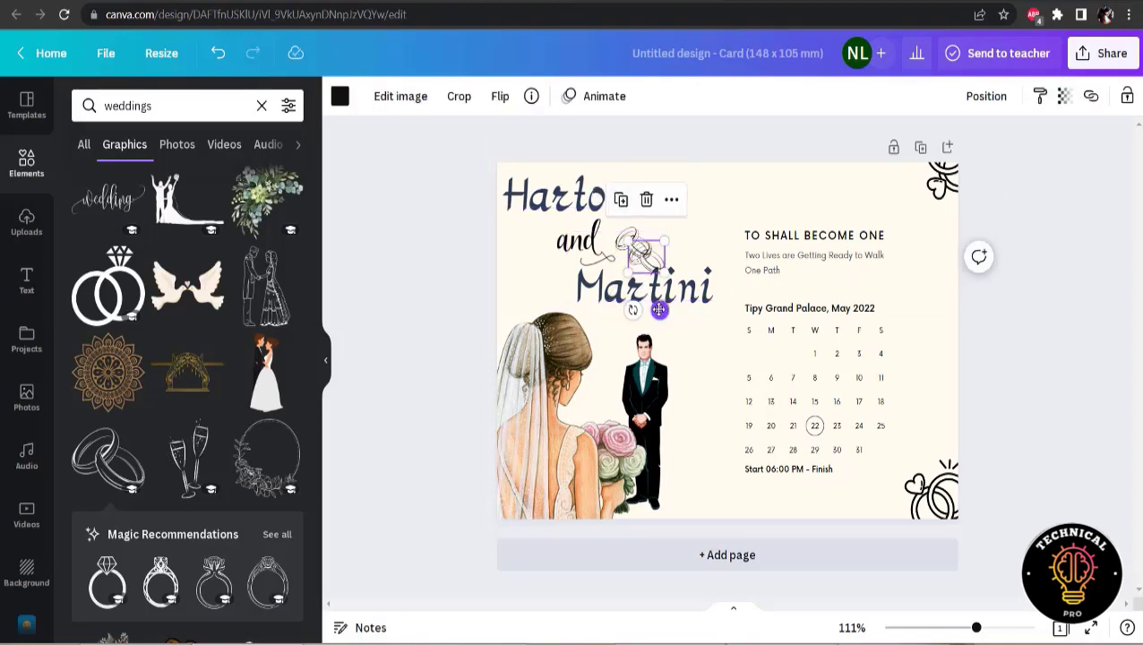
drag(658, 309, 541, 295)
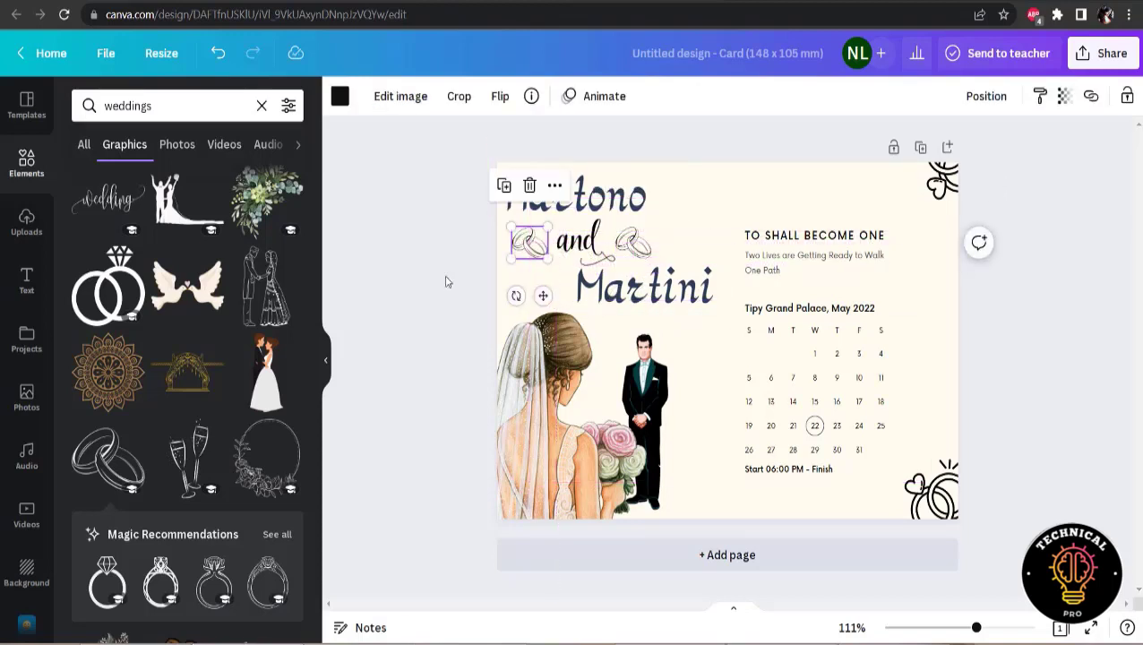
click(445, 281)
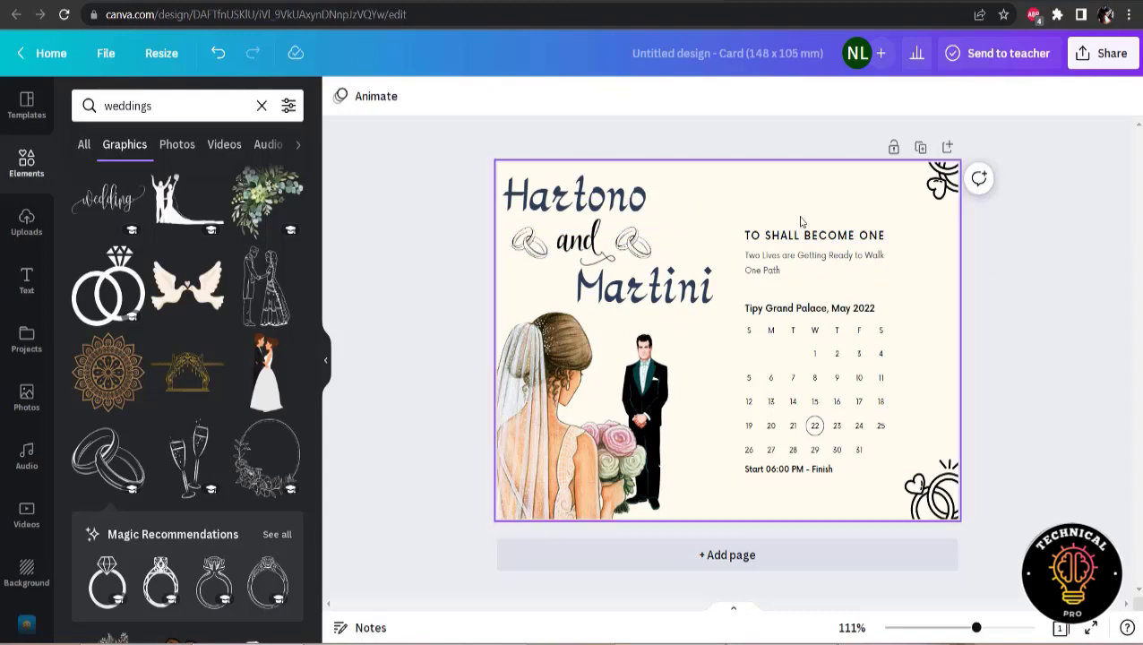
Apply the white-to-grey gradient from the Background gradients as the card background.
click(844, 173)
click(25, 577)
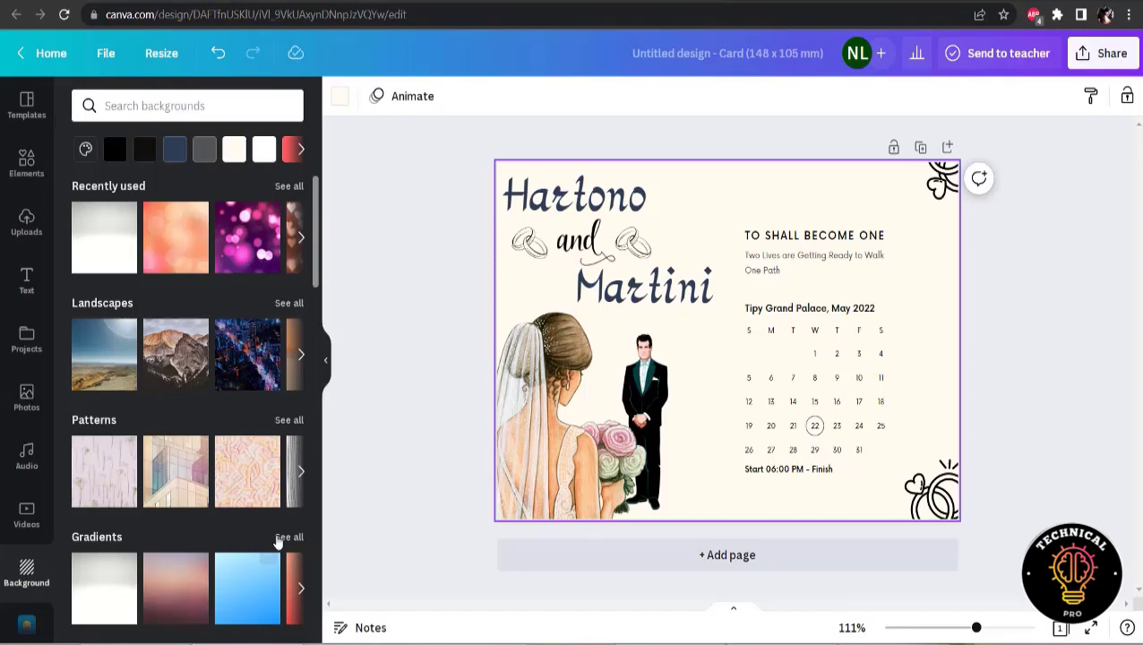
click(277, 541)
scroll(295, 465, down, 3)
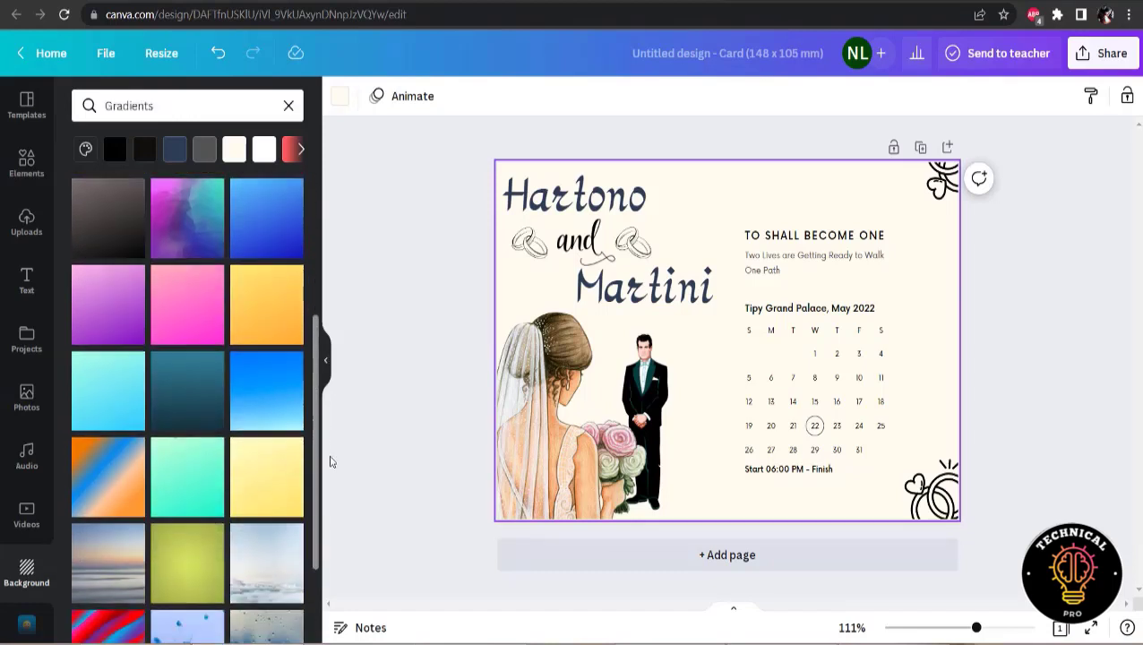
drag(330, 461, 329, 323)
click(114, 196)
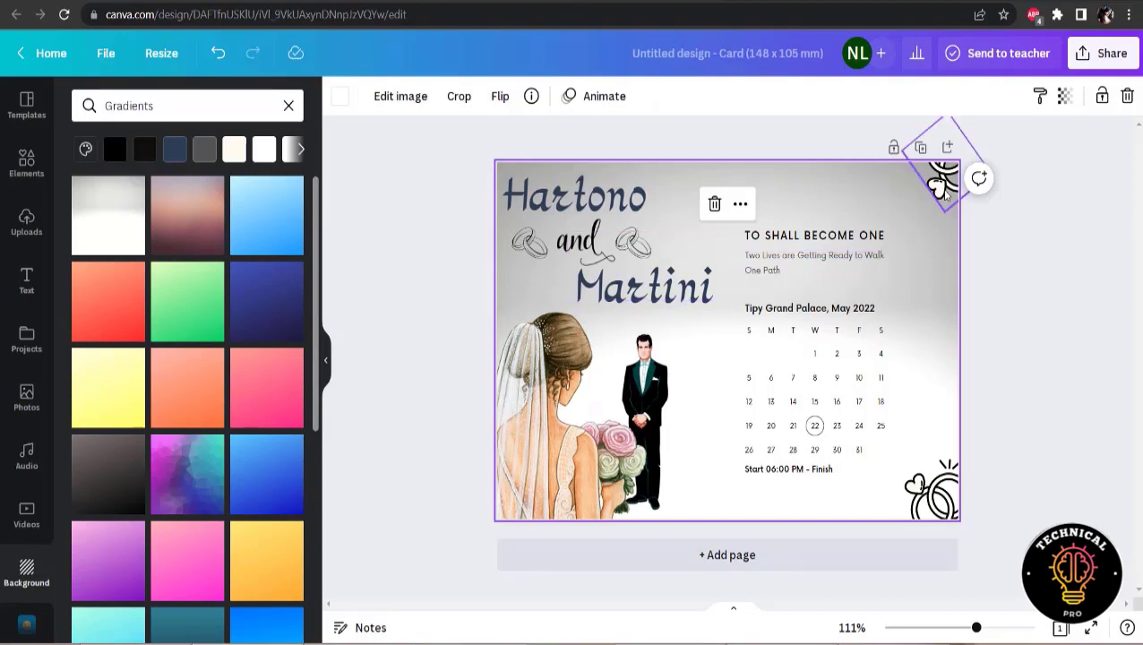
Try greys and white on the top-right heart-and-rings ornament, then restore its original cream.
click(942, 190)
click(365, 96)
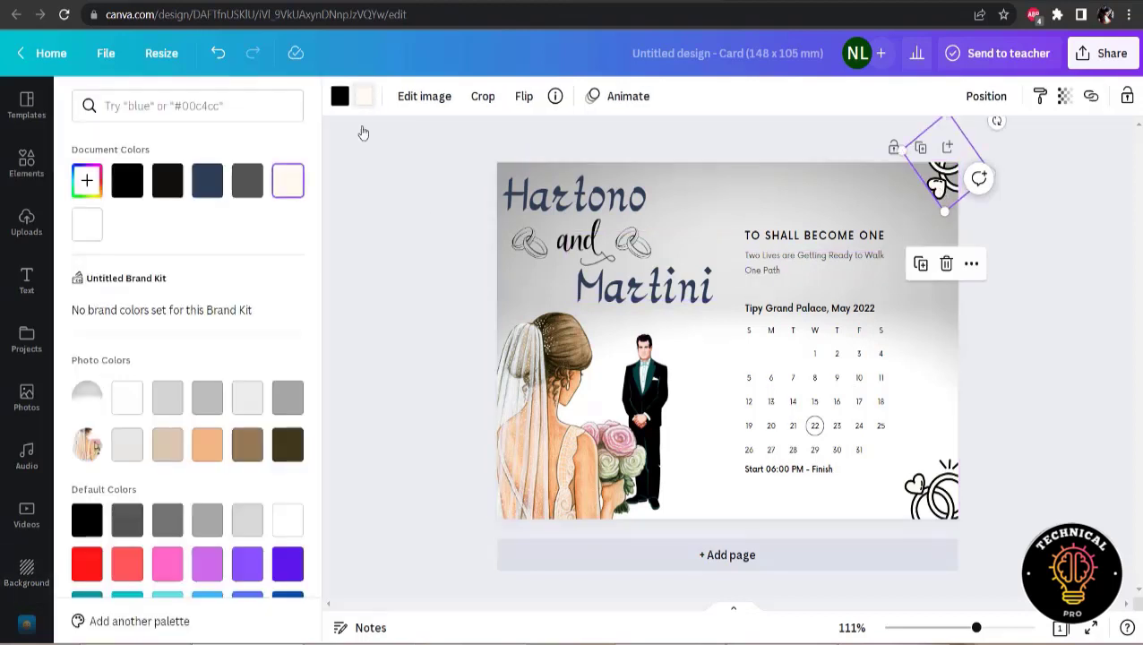
click(288, 397)
click(250, 400)
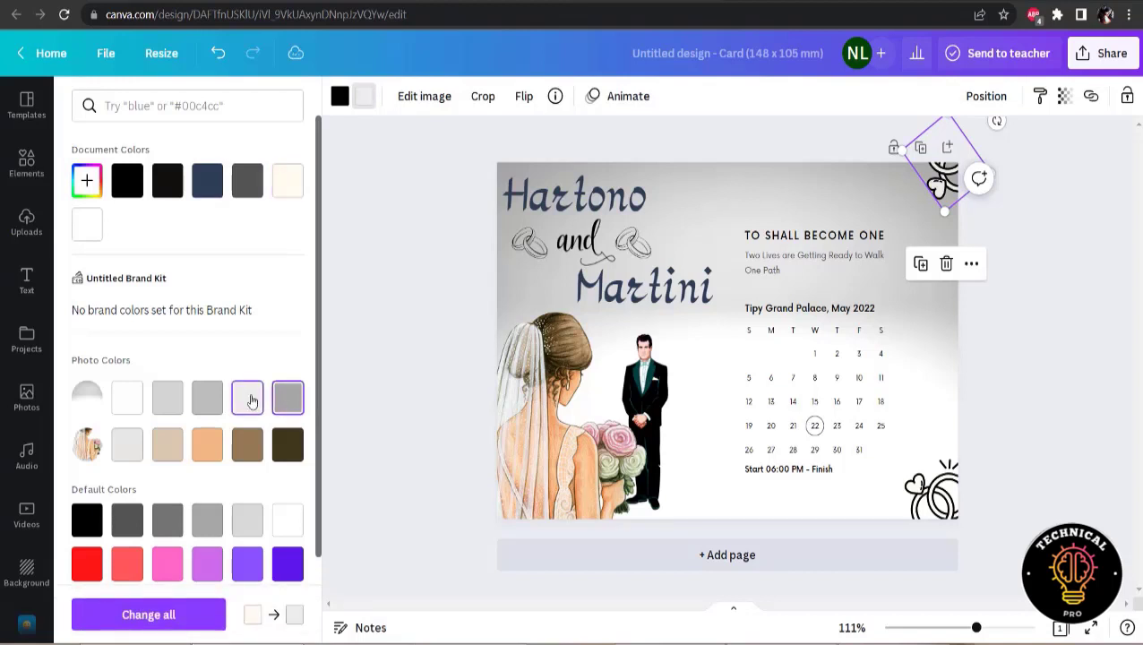
click(208, 399)
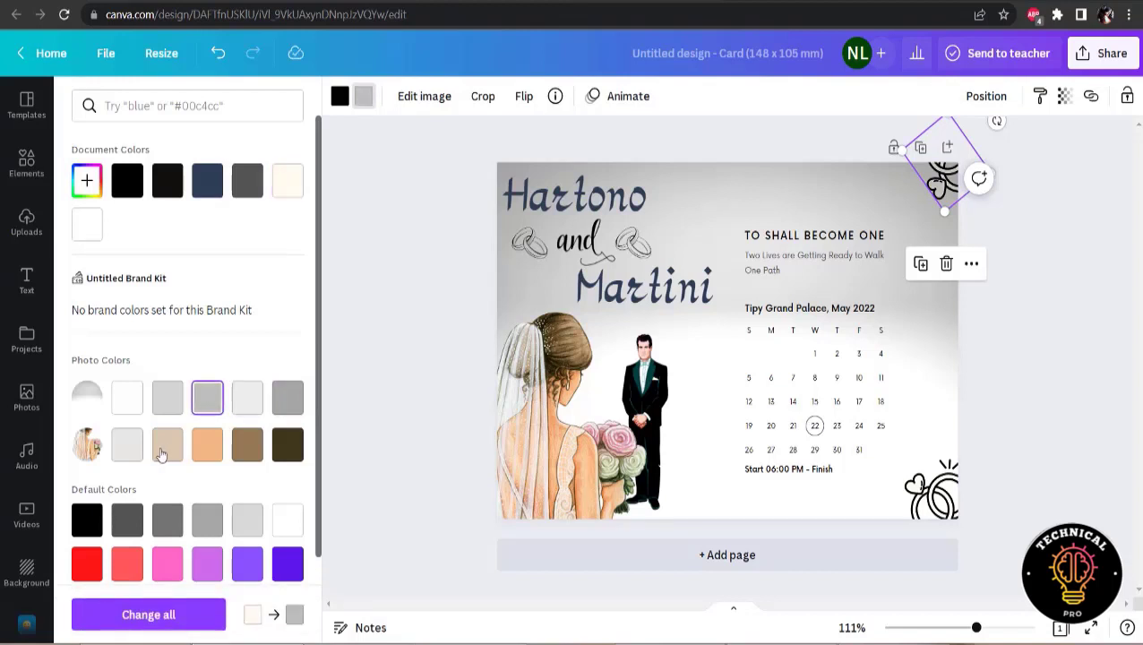
click(133, 405)
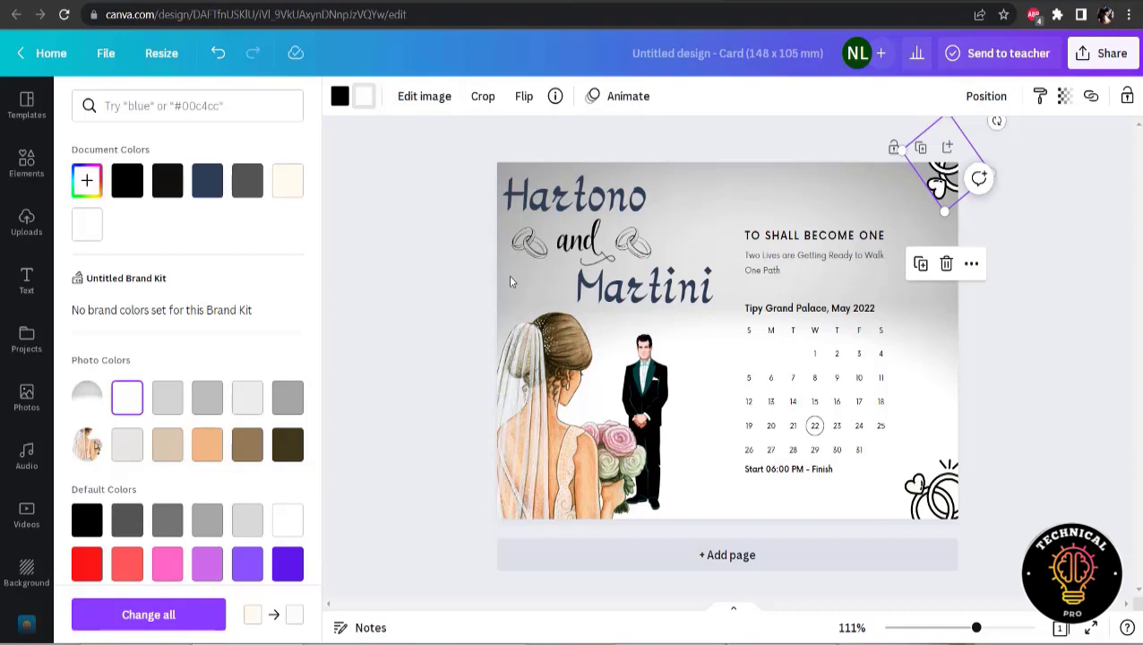
click(289, 190)
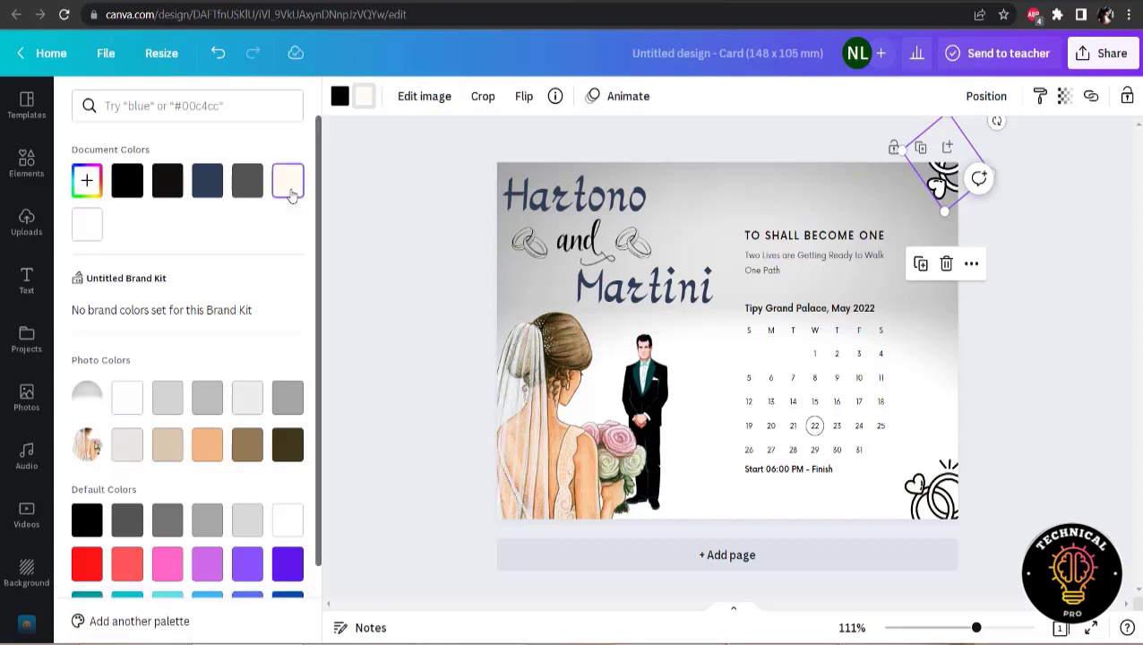
click(438, 261)
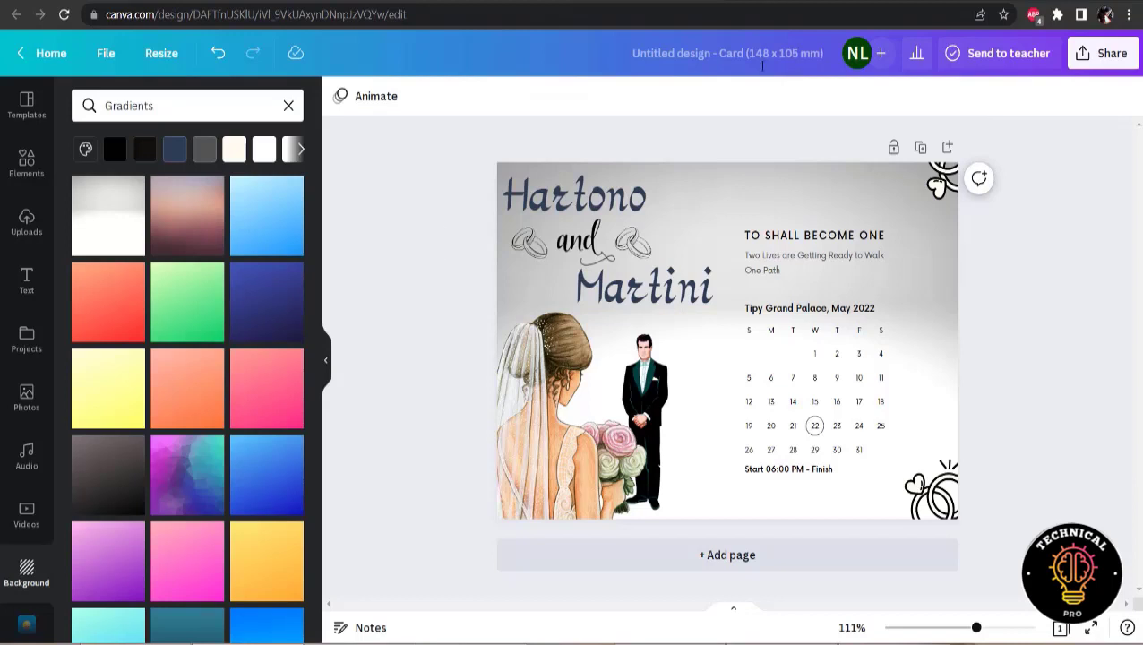
Title the design 'Wedding Card Sample' and download it as a 1,748 × 1,240 px PNG.
click(755, 54)
text(Weddi)
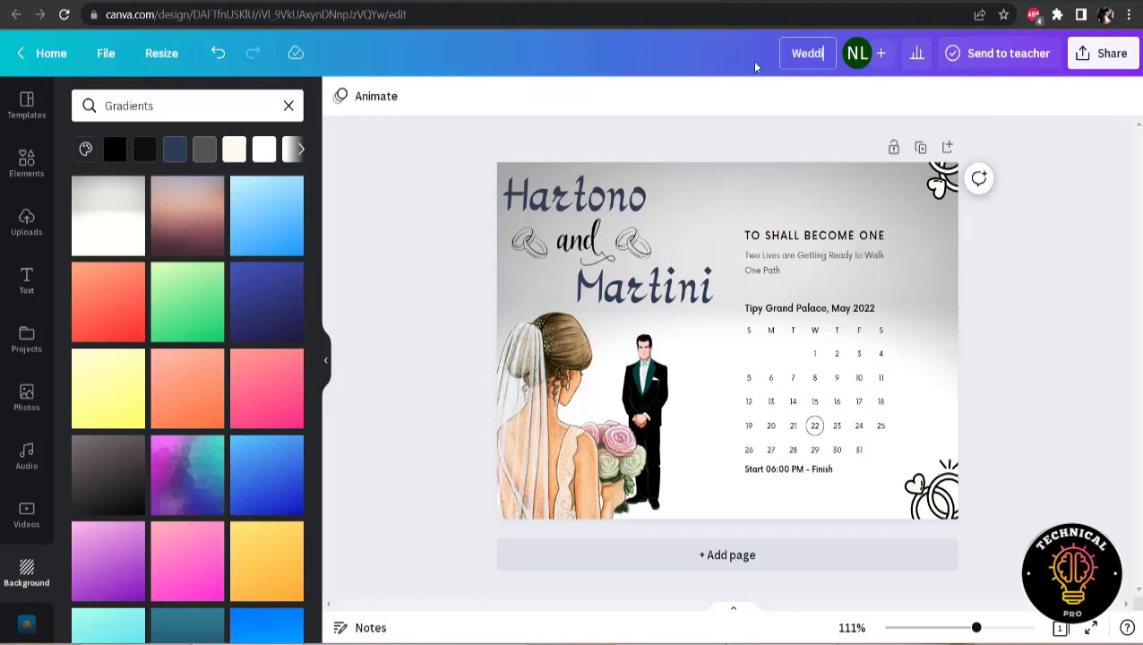
text(ng Card Sample)
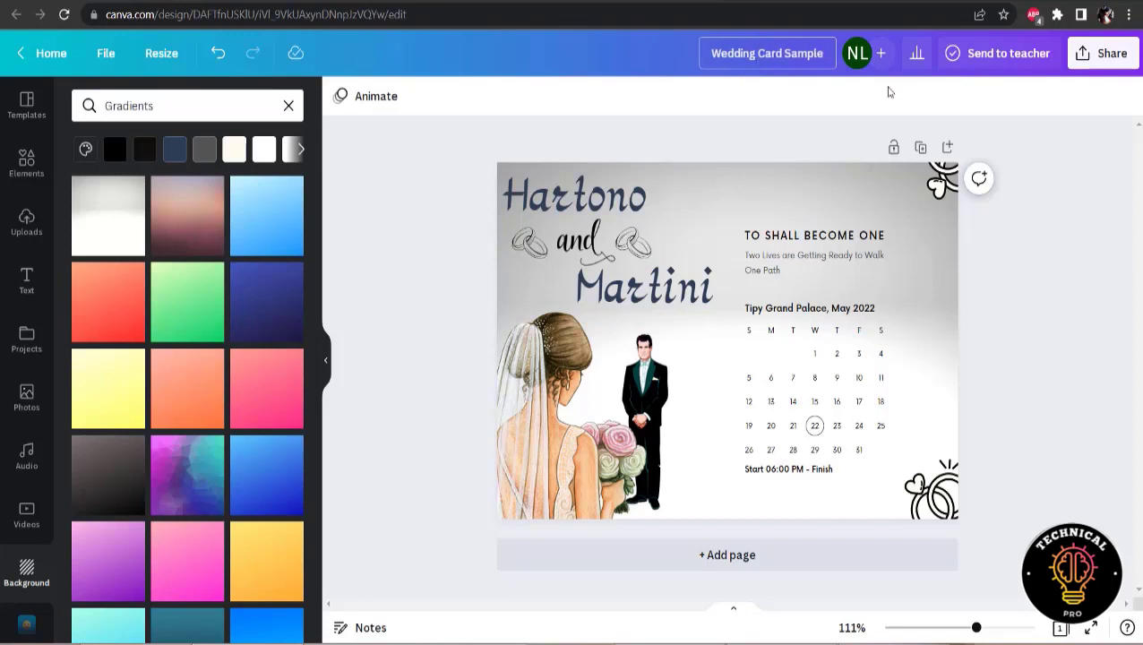
click(1103, 55)
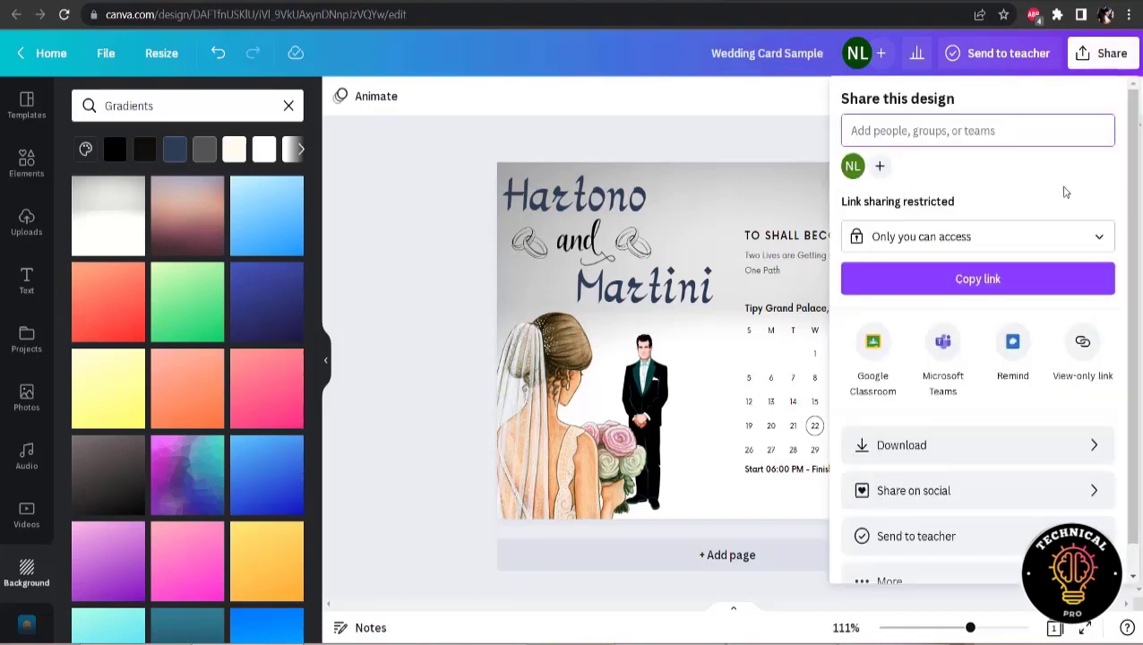
click(899, 447)
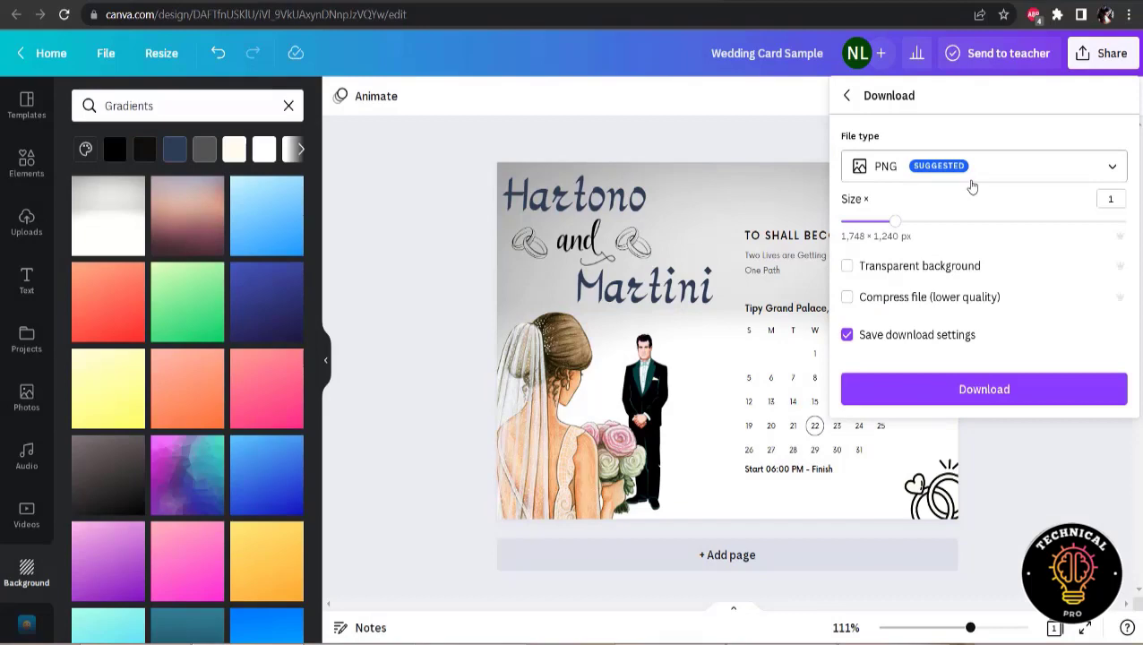
click(967, 177)
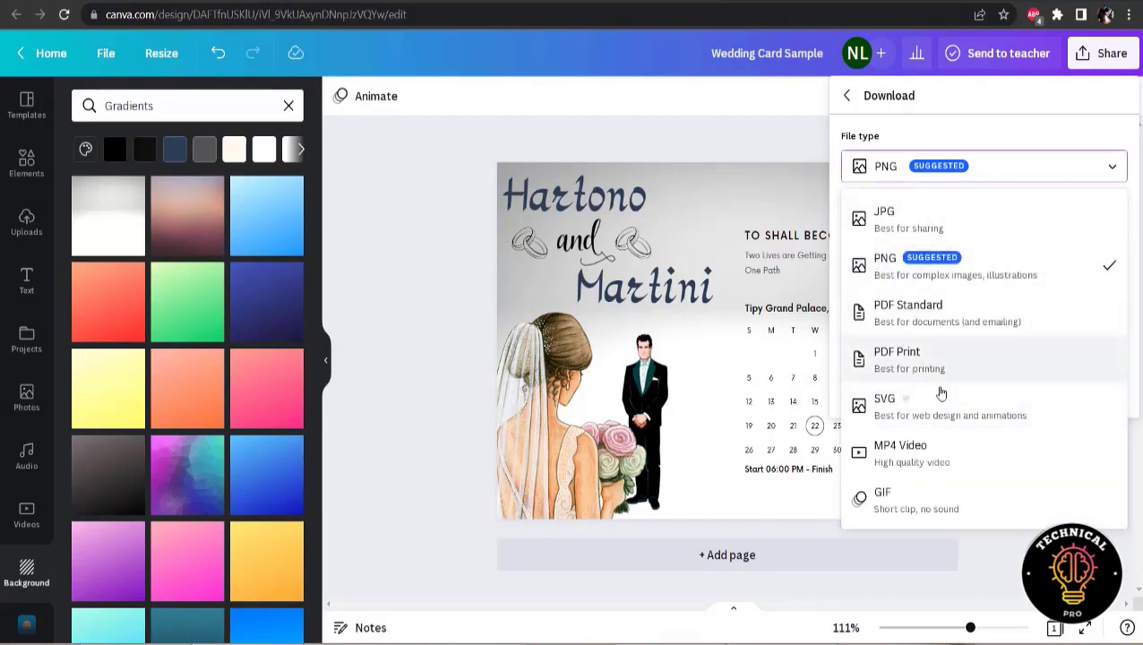
click(980, 172)
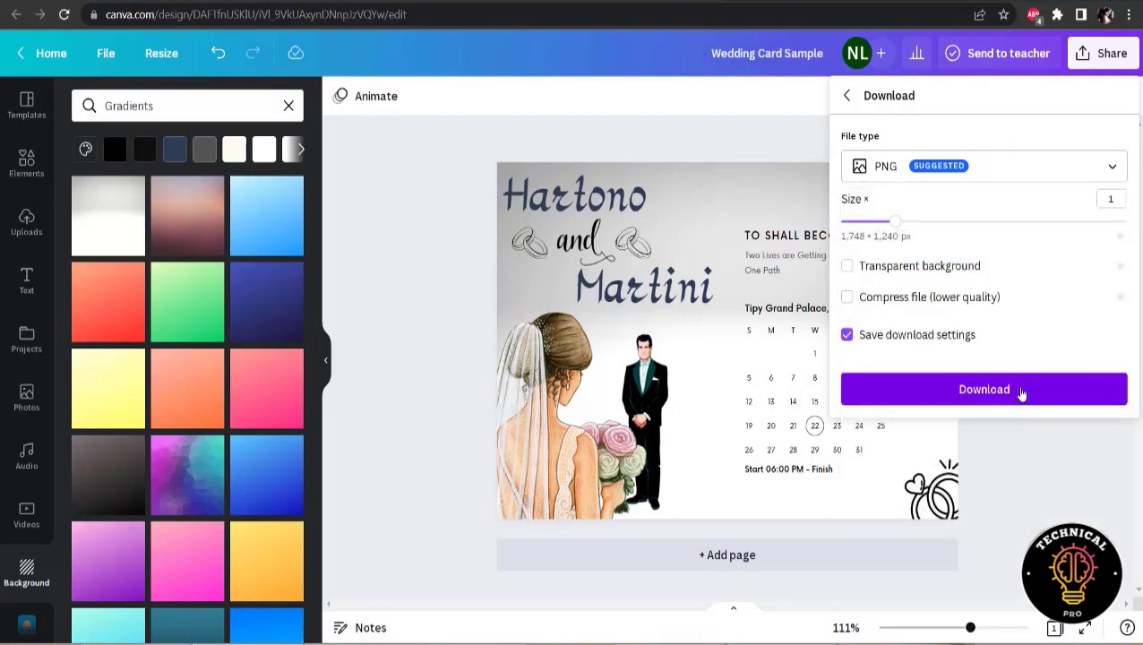
click(1021, 391)
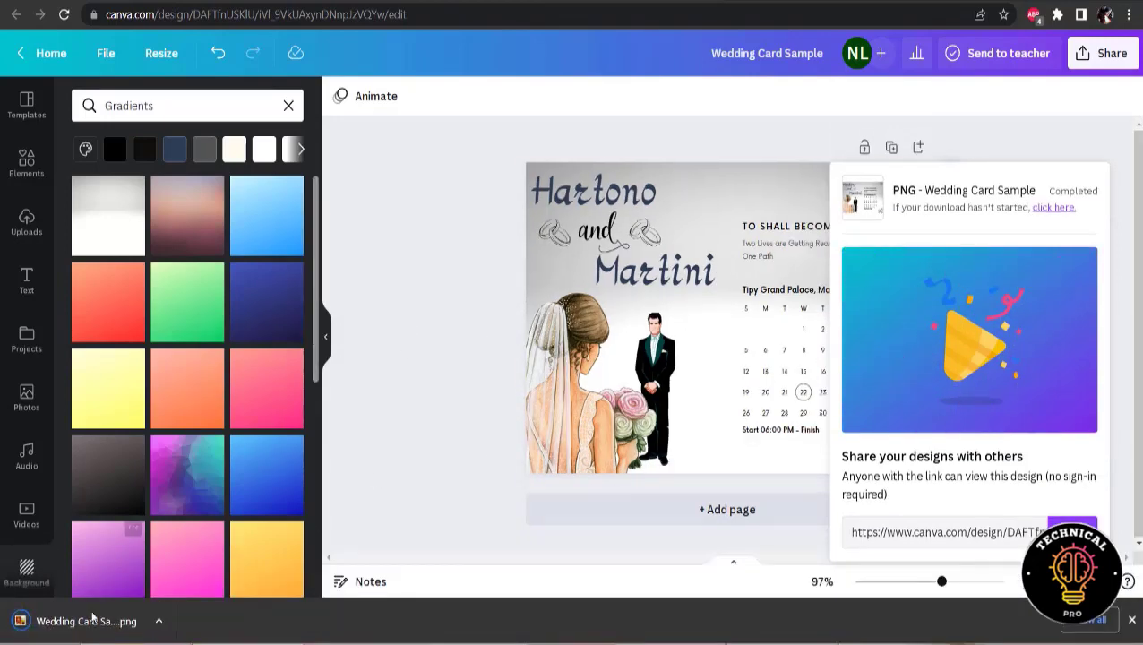
Open the downloaded Wedding Card Sample PNG from Chrome's download bar in Windows Photo Viewer.
click(85, 618)
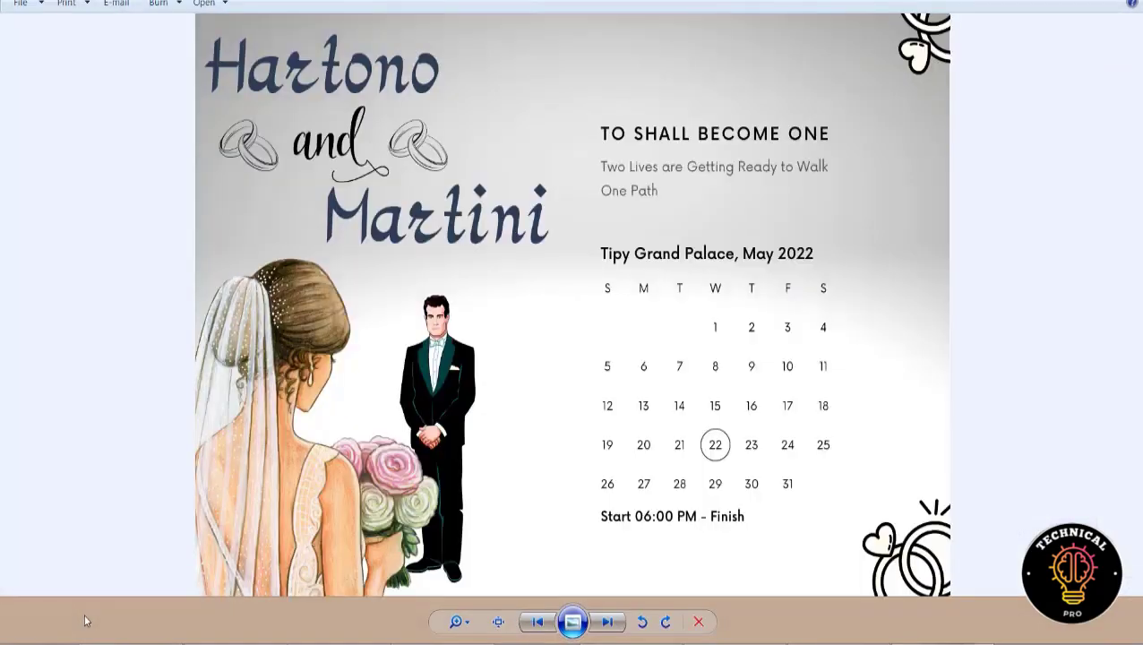